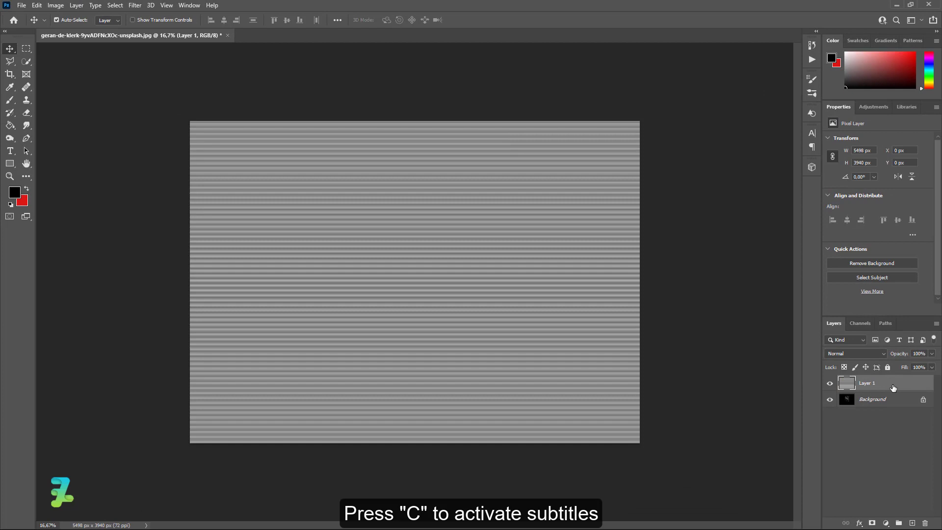
Convert Layer 1 to a Smart Object and apply a one-generator Wave filter: wavelength 178–179, amplitude 140–187, scale 49% horizontal, 55% vertical.
right_click(893, 387)
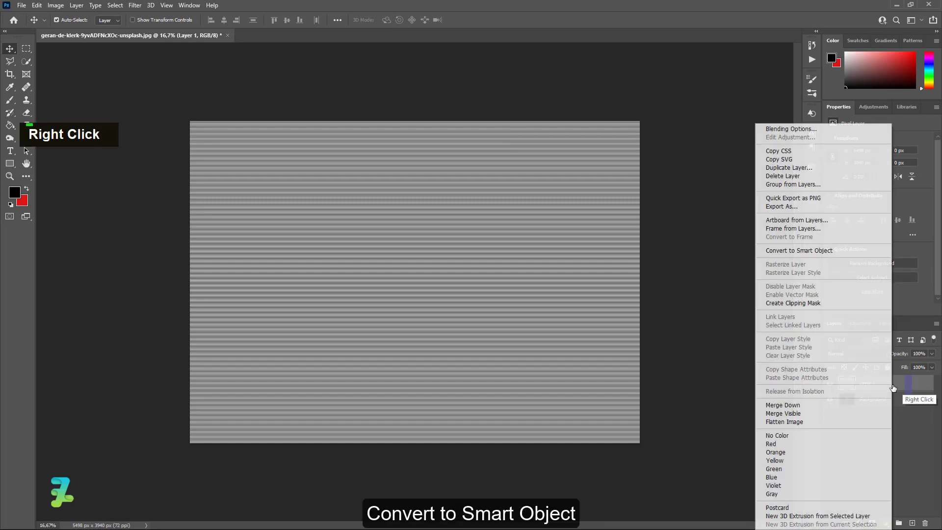
left_click(799, 250)
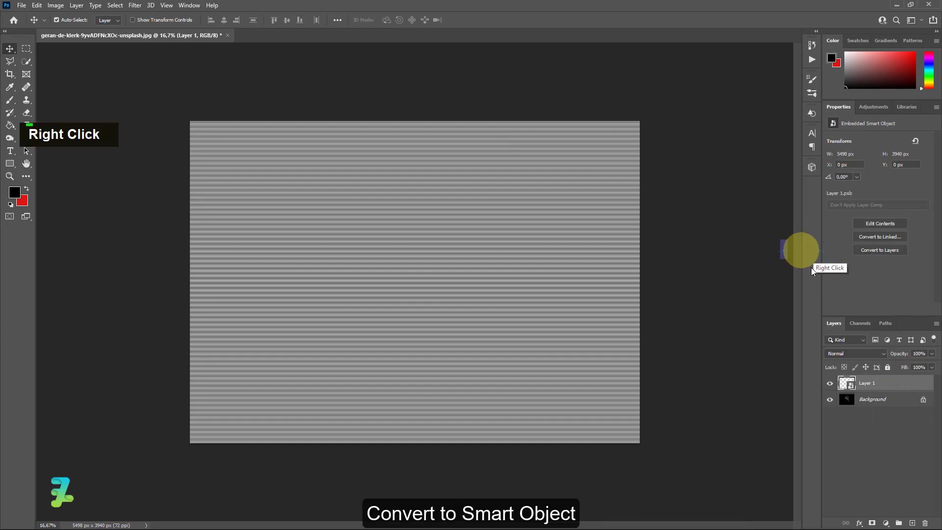
left_click(134, 6)
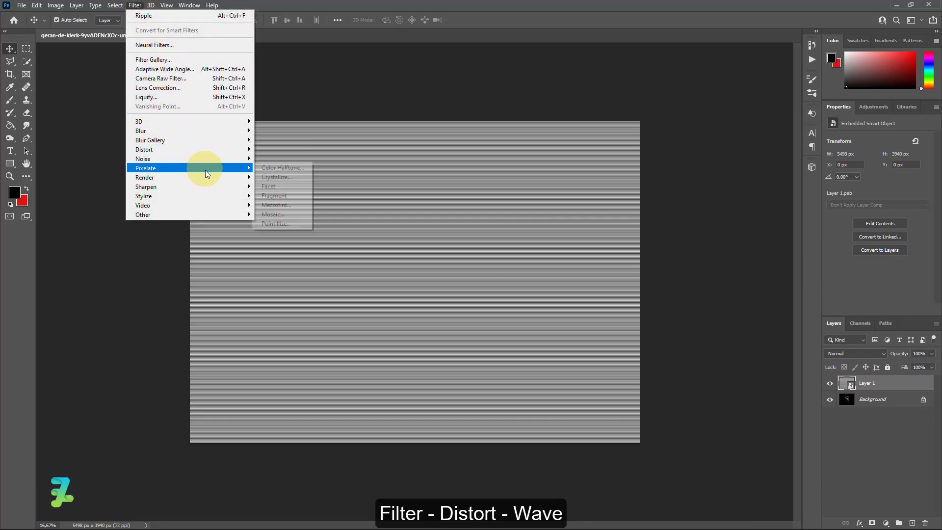
mouse_move(209, 154)
left_click(272, 215)
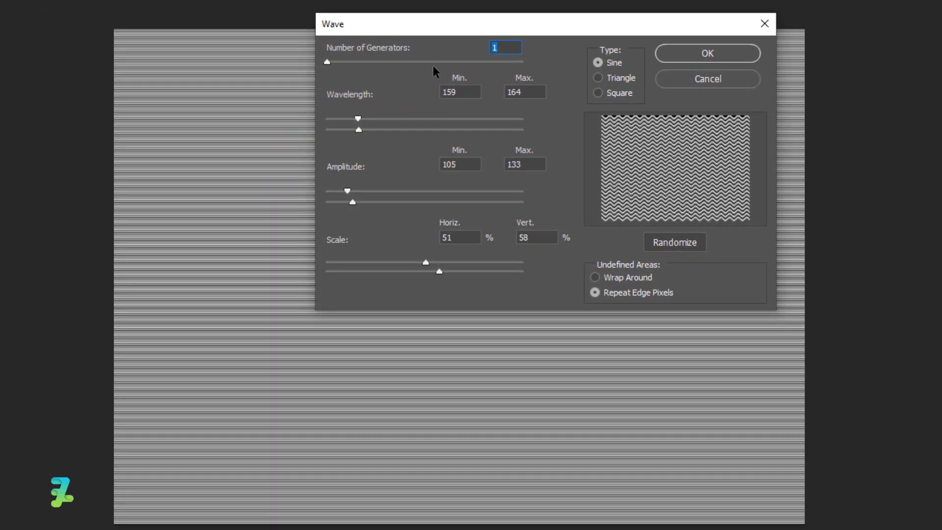
left_click_drag(358, 125, 363, 127)
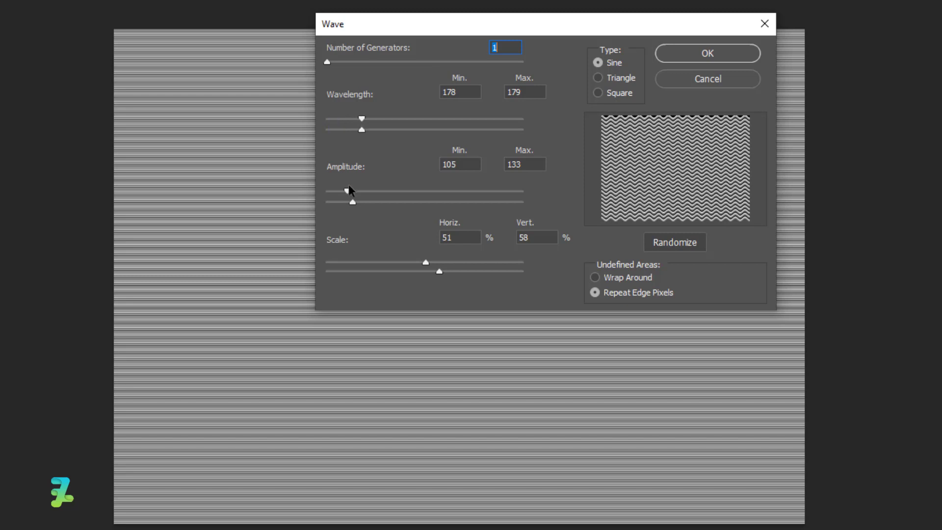
mouse_move(351, 195)
left_mouse_down()
mouse_move(365, 197)
mouse_move(356, 199)
left_mouse_up()
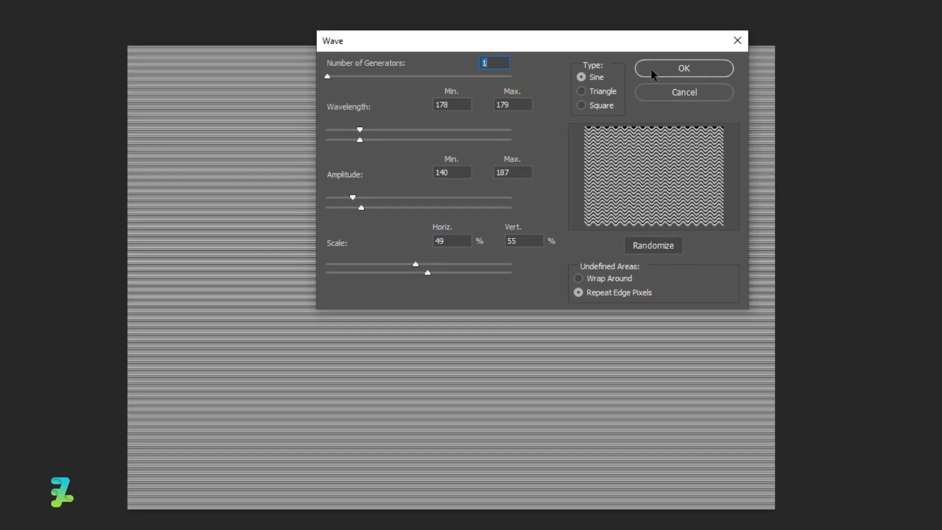
left_click(707, 53)
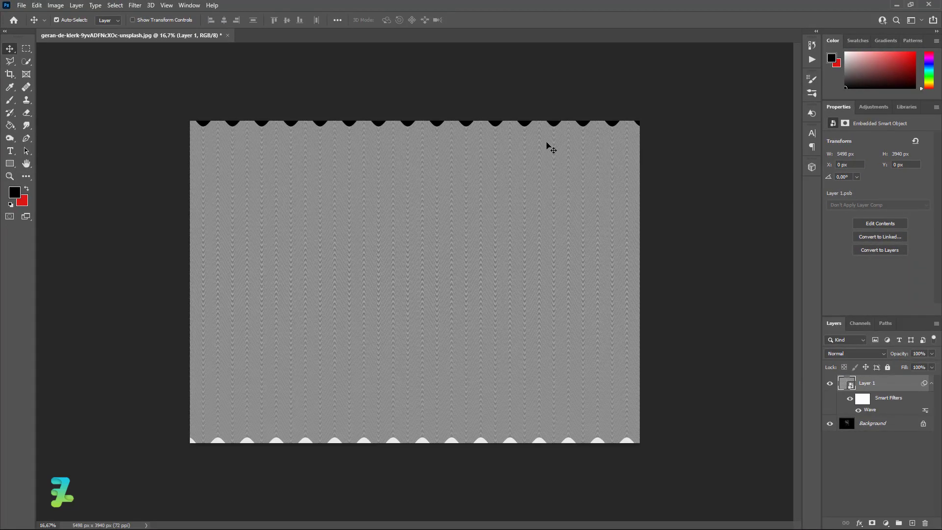
Scale Layer 1 up from its centre to about 116.65% so its wavy edges fall outside the canvas.
key("ctrl+t")
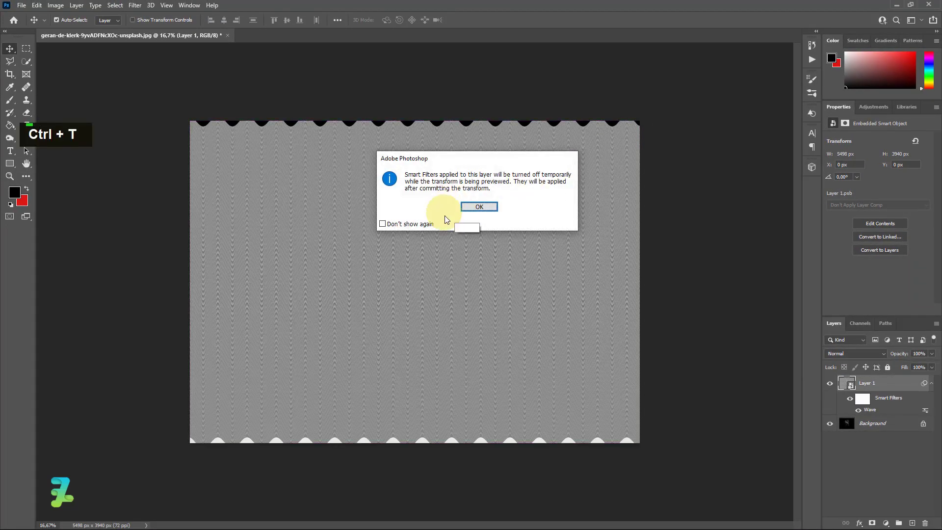
left_click(476, 210)
left_click_drag(639, 120, 686, 100)
left_click(10, 49)
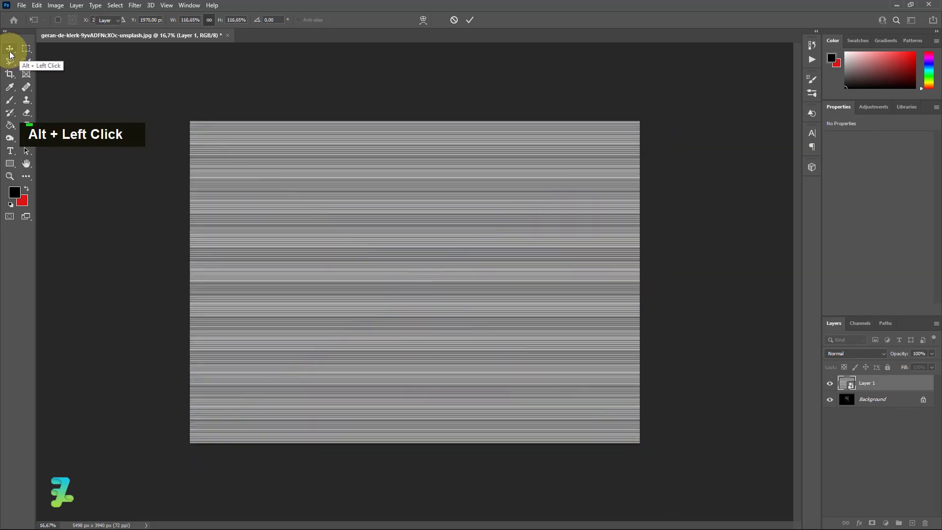
left_click(10, 52)
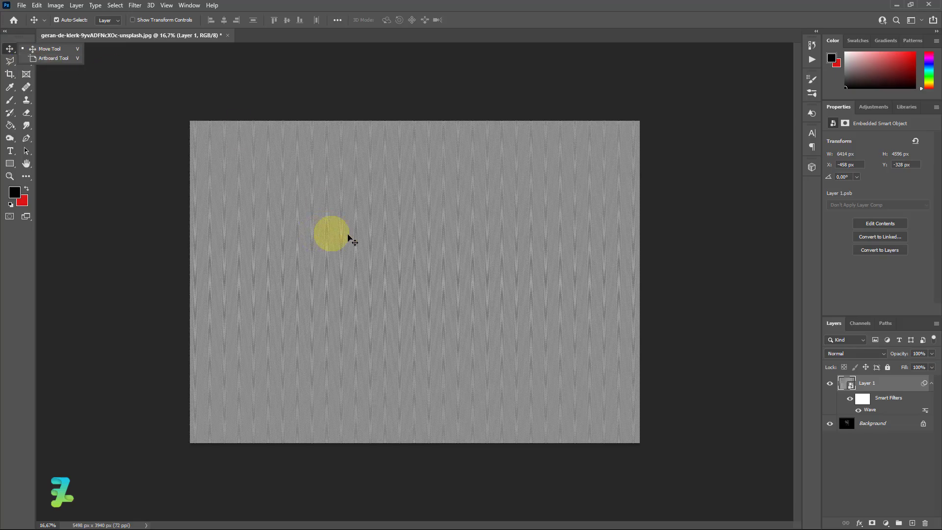
key("ctrl+equal")
key("ctrl+equal")
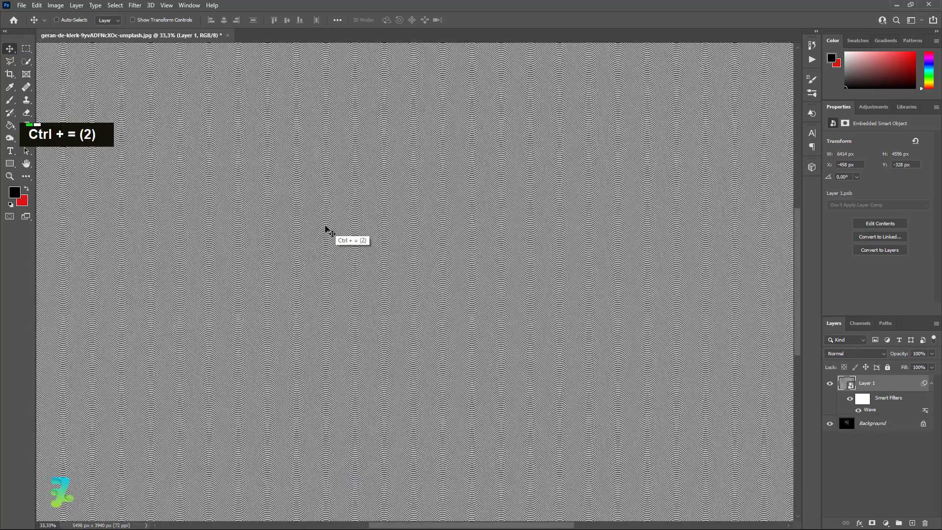
key("ctrl+minus")
key("ctrl+minus")
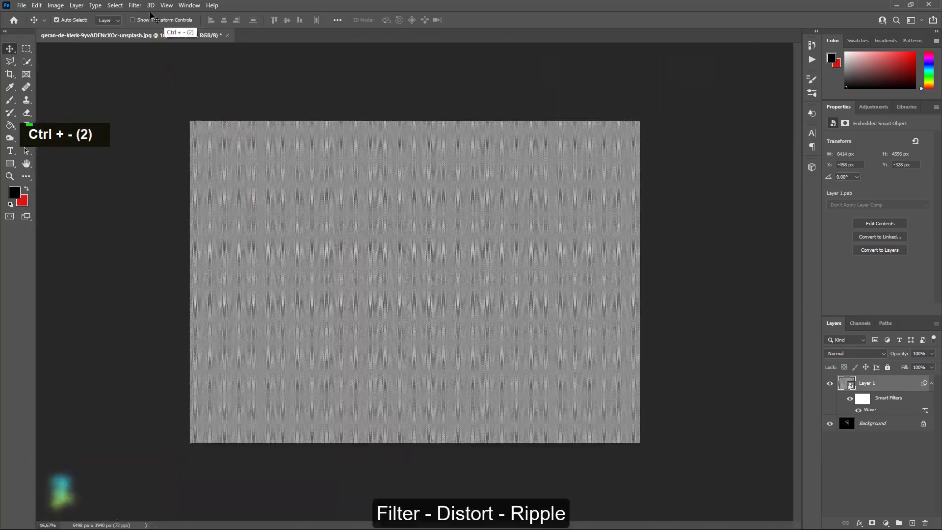
Apply a Ripple distortion to Layer 1 with an amount of 37% and Medium size.
left_click(135, 5)
mouse_move(176, 148)
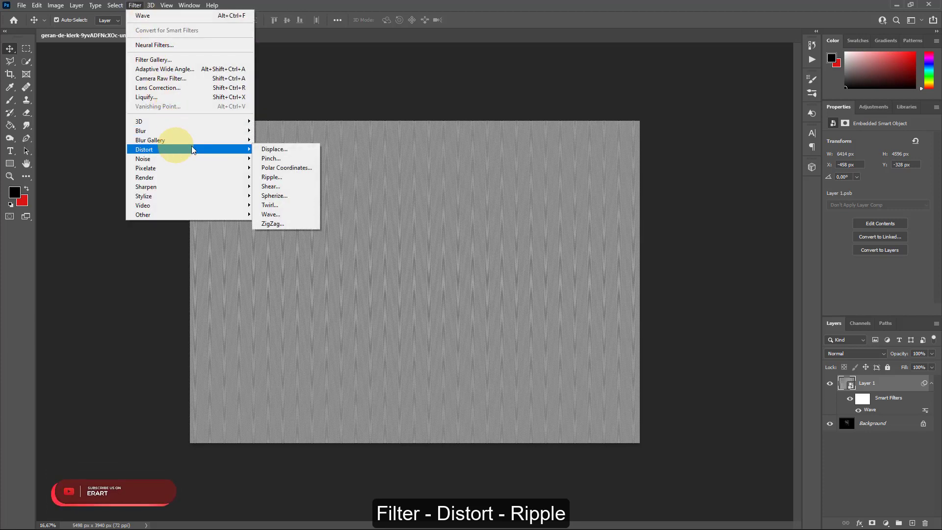
left_click(285, 172)
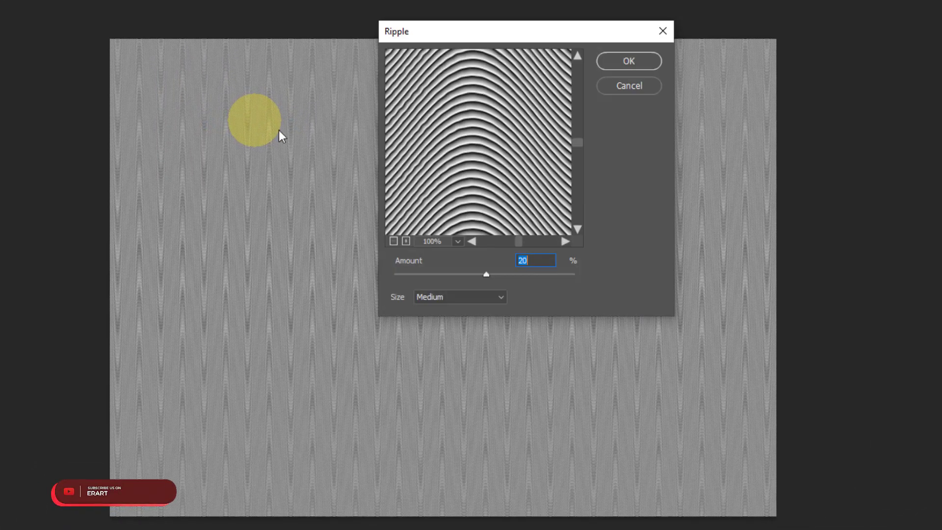
mouse_move(486, 277)
left_mouse_down()
mouse_move(496, 274)
mouse_move(487, 280)
left_mouse_up()
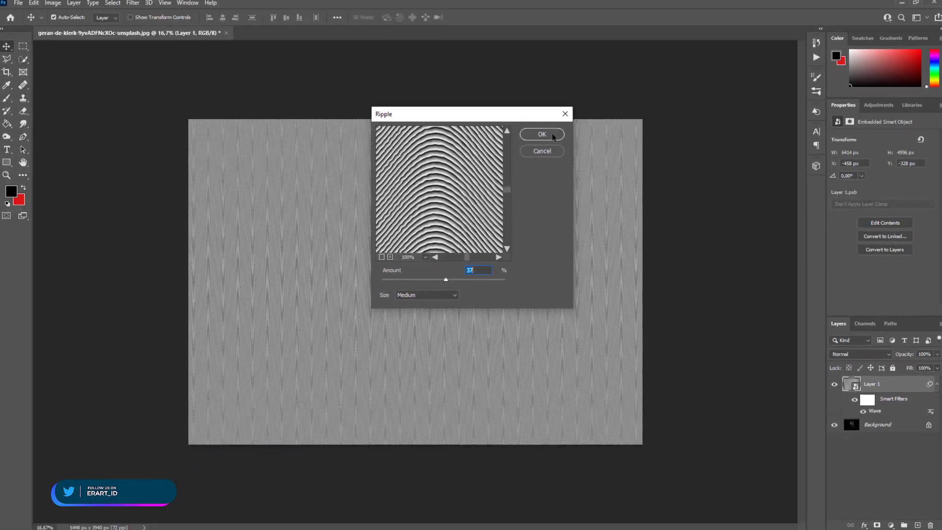
left_click(629, 61)
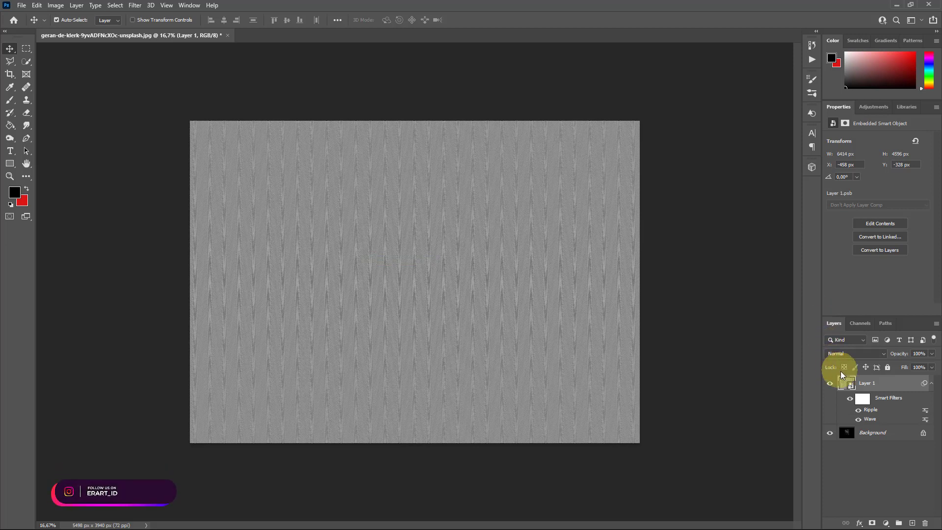
Add a Solid Color fill layer above Layer 1 in 50% grey by setting its brightness to 50%.
left_click(886, 523)
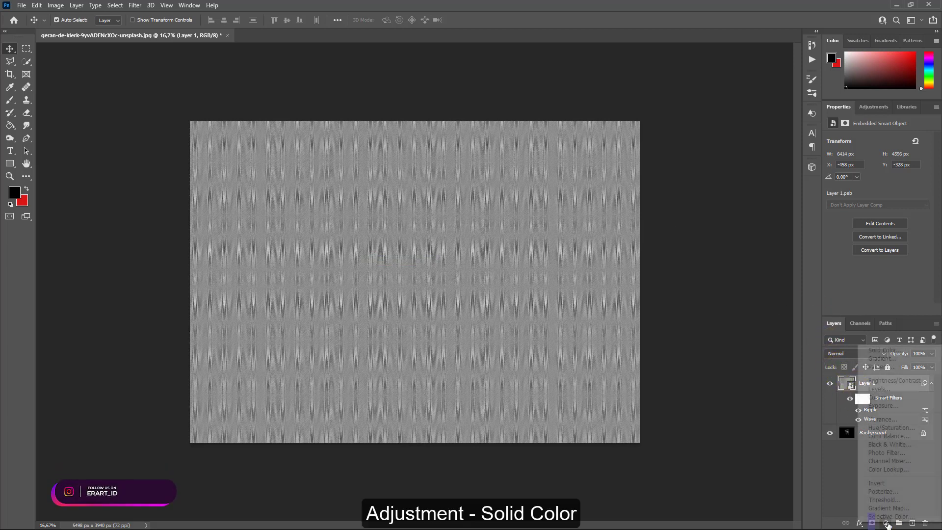
left_click(884, 350)
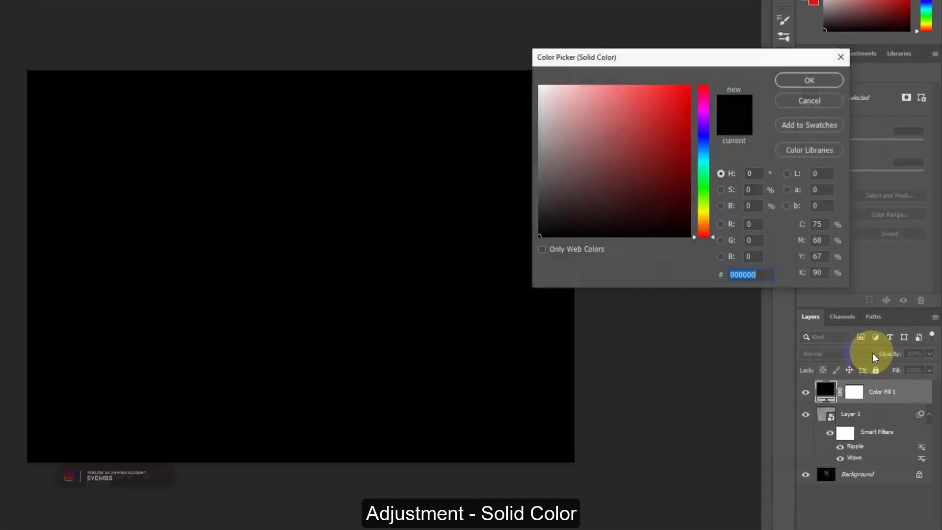
left_click(724, 203)
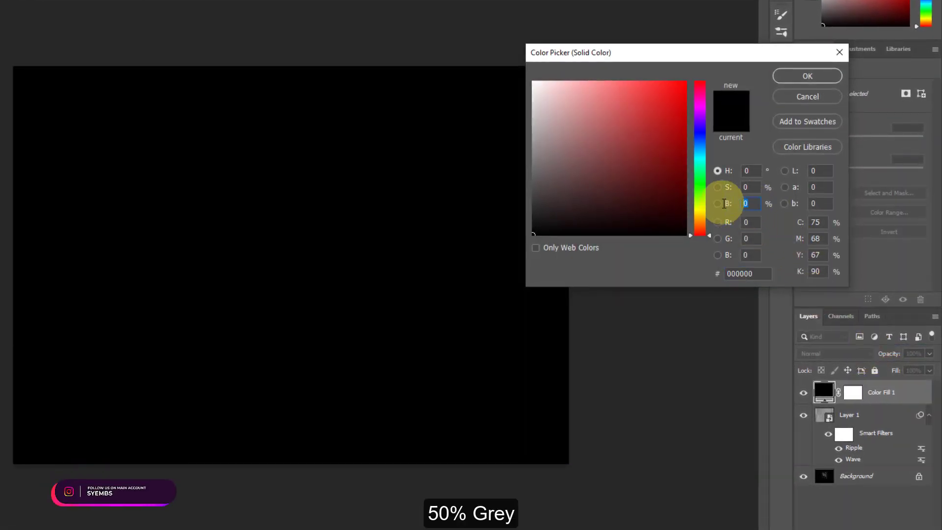
type("50")
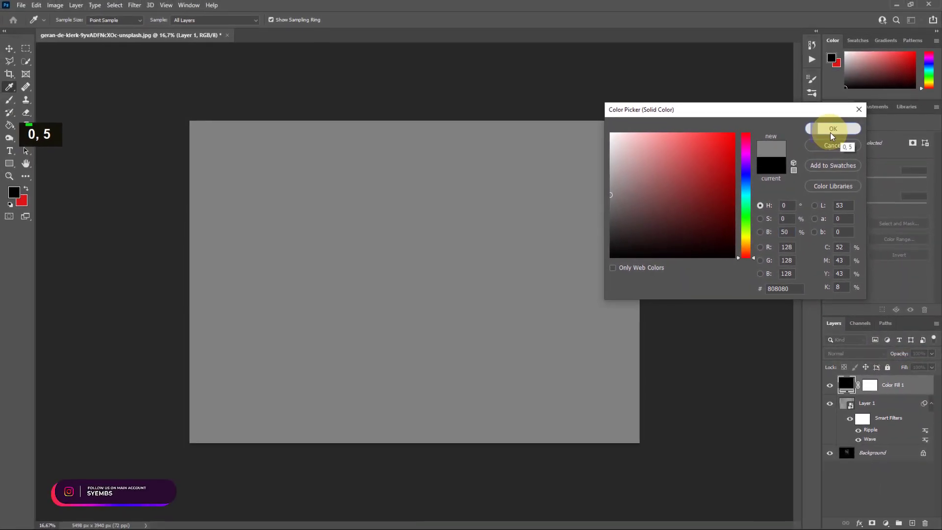
left_click(807, 76)
Load Layer 1's outline as a selection and copy its wave pattern.
left_click(847, 403)
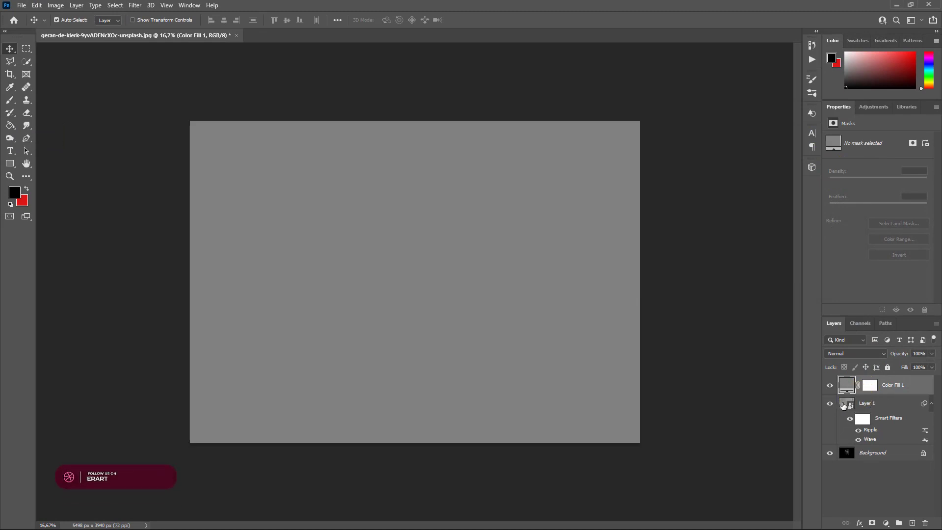
left_click(847, 404, "ctrl")
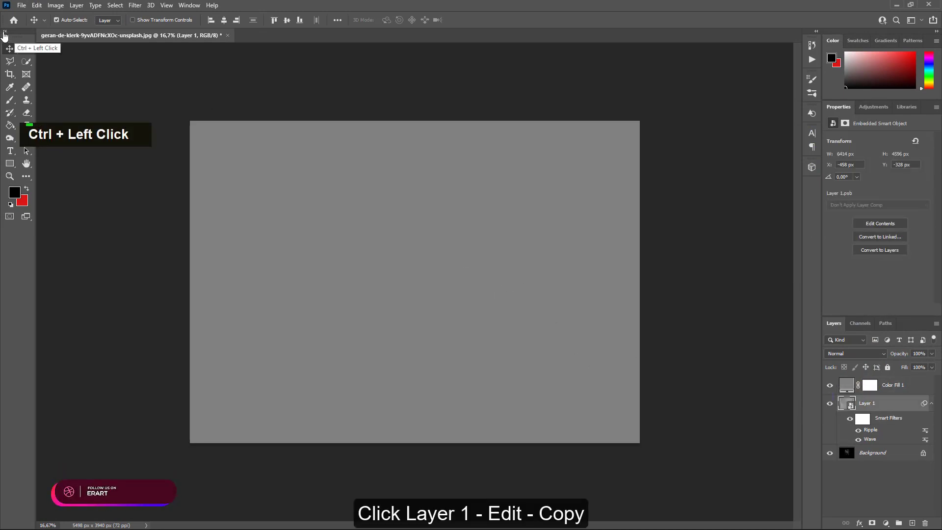
left_click(37, 6)
left_click(48, 73)
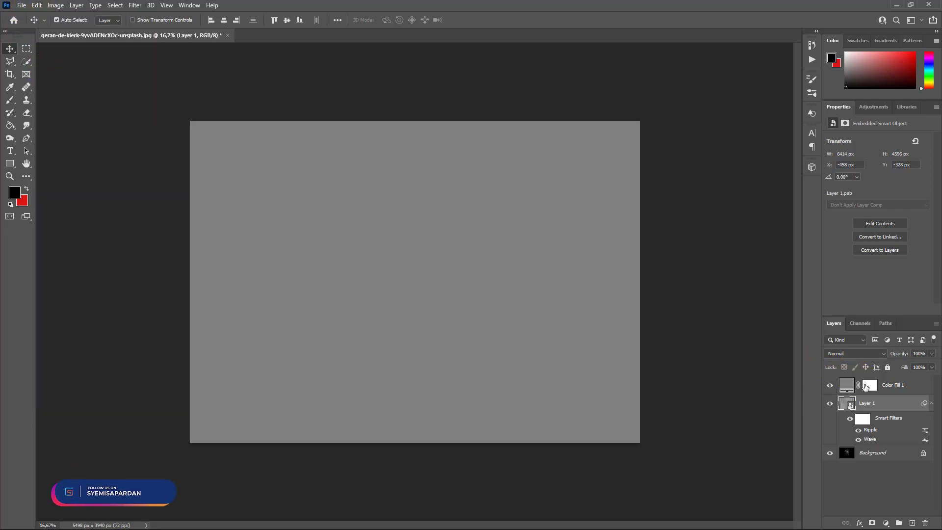
Paste the copied wave pattern into the layer mask of Color Fill 1 and clear the selection.
left_click(866, 387, "alt")
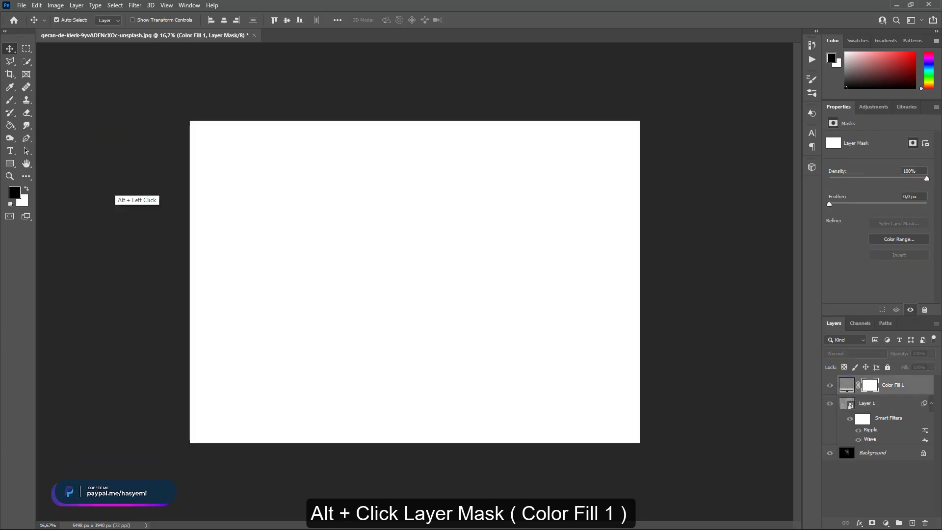
left_click(36, 5)
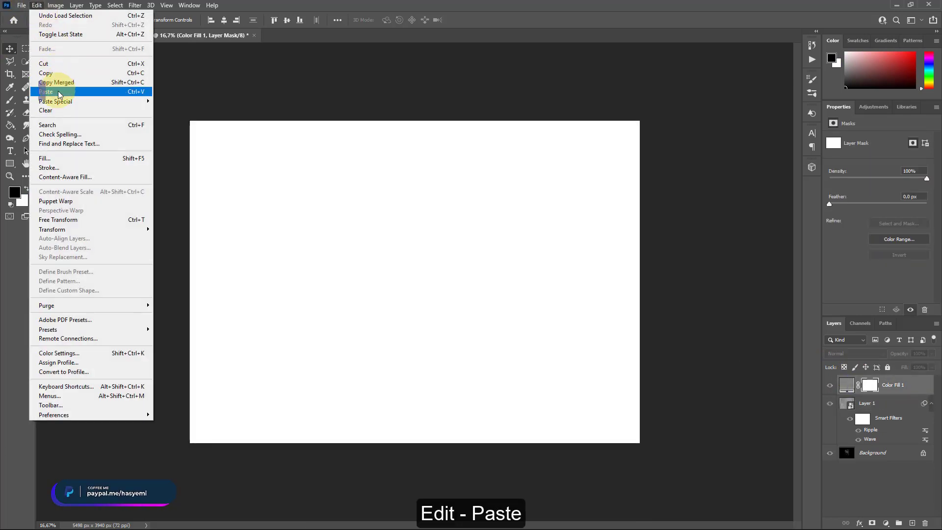
left_click(43, 89)
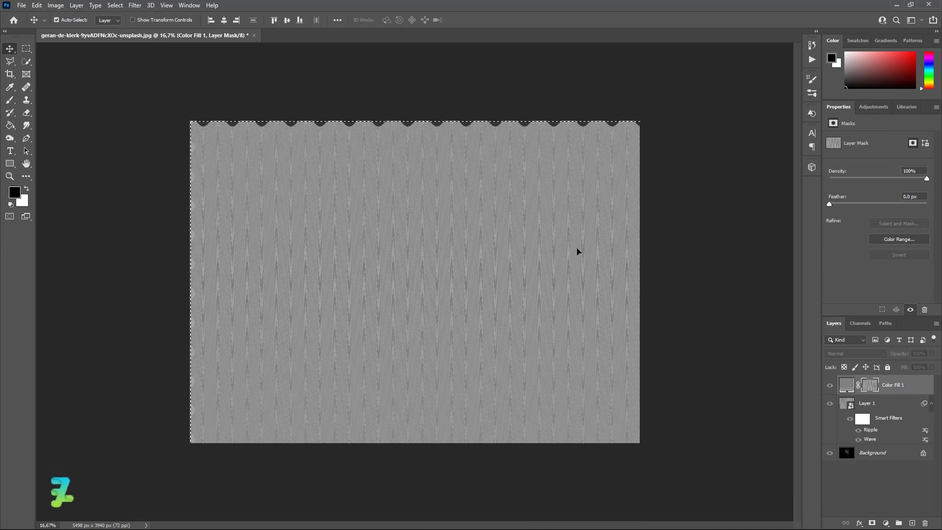
key("ctrl")
key("ctrl+d")
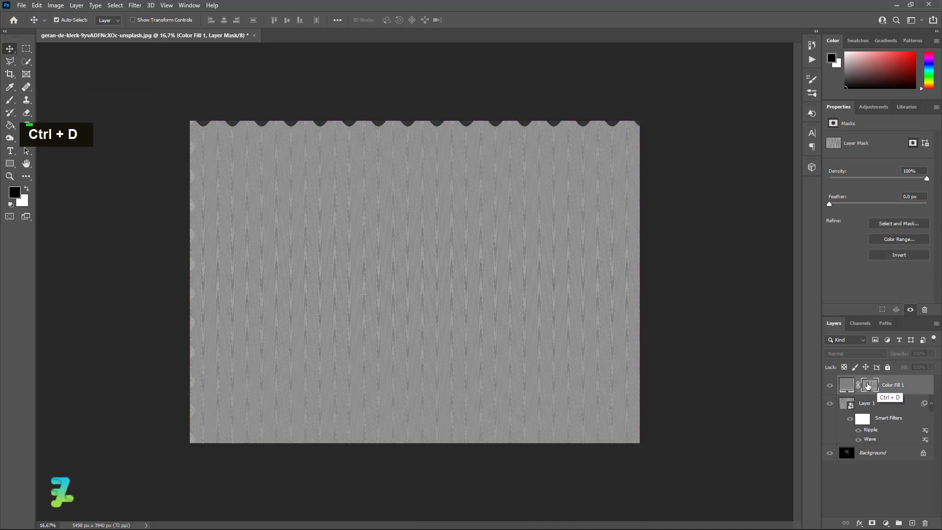
Rotate the pattern in the Color Fill 1 mask by 90° and enlarge it from the centre to about 148.37% to cover the canvas.
key("ctrl+t")
left_click_drag(682, 454, 288, 462)
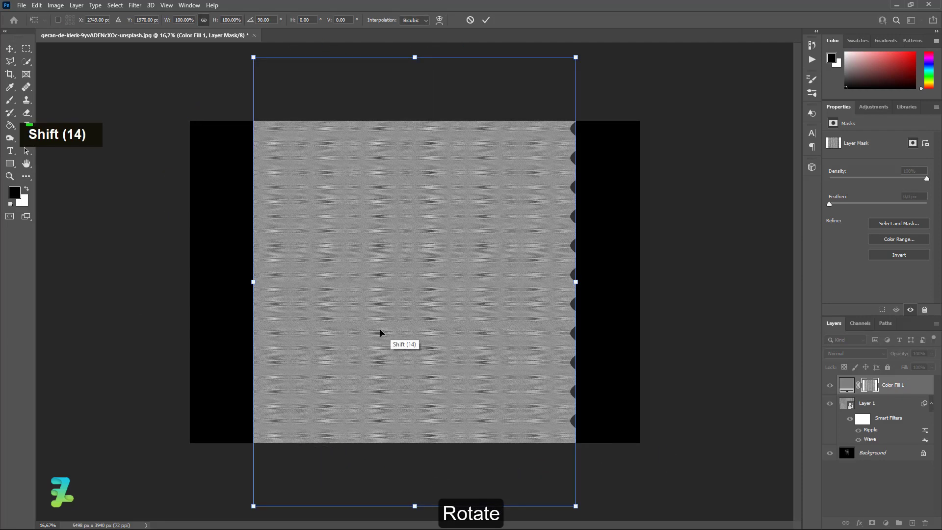
key("ctrl+minus")
key("ctrl+minus")
key("ctrl+minus")
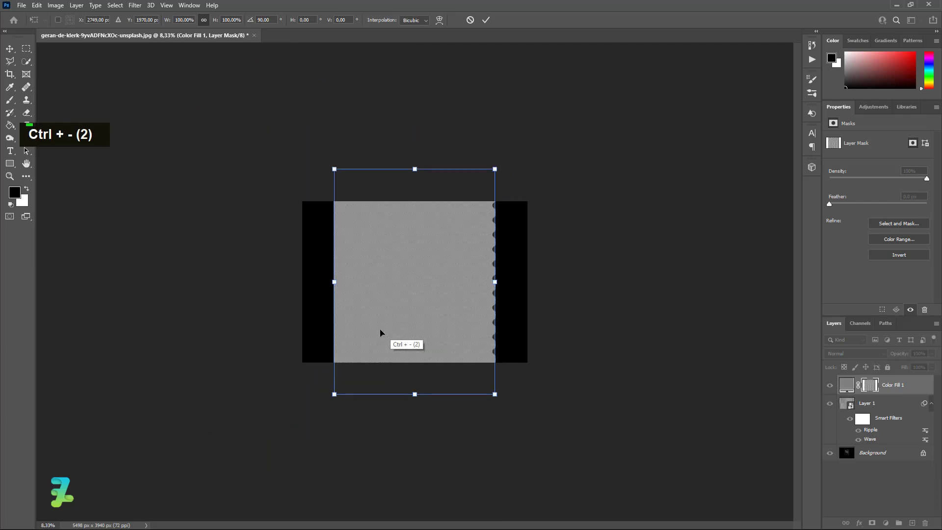
left_click_drag(490, 176, 565, 139)
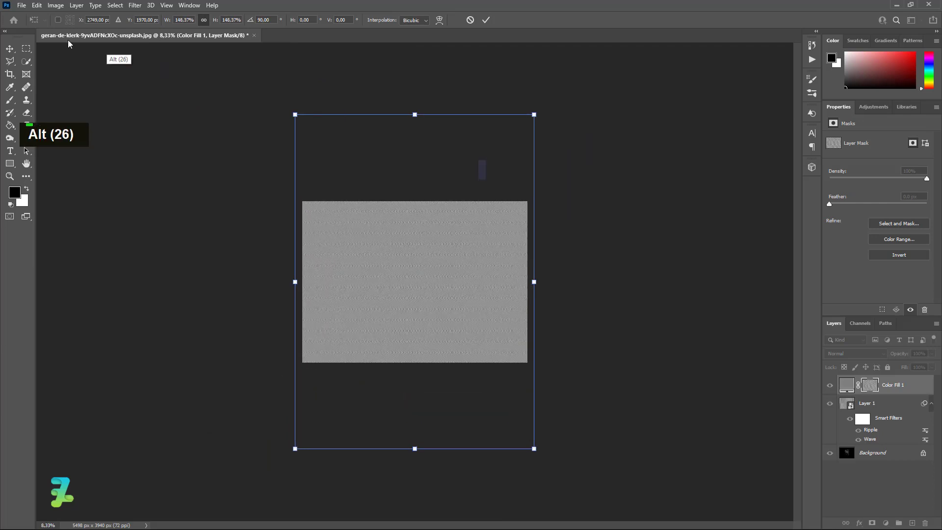
left_click(10, 49)
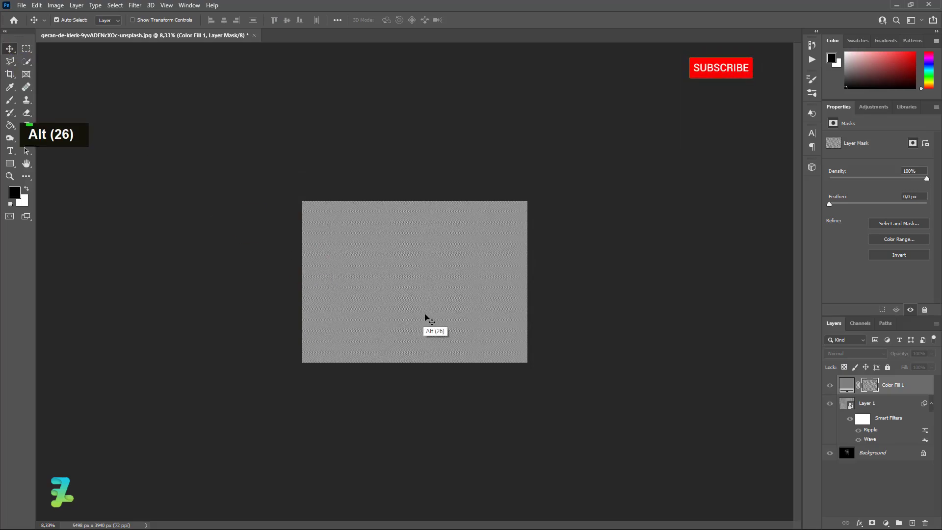
key("ctrl+equal")
key("ctrl+equal")
key("ctrl+equal")
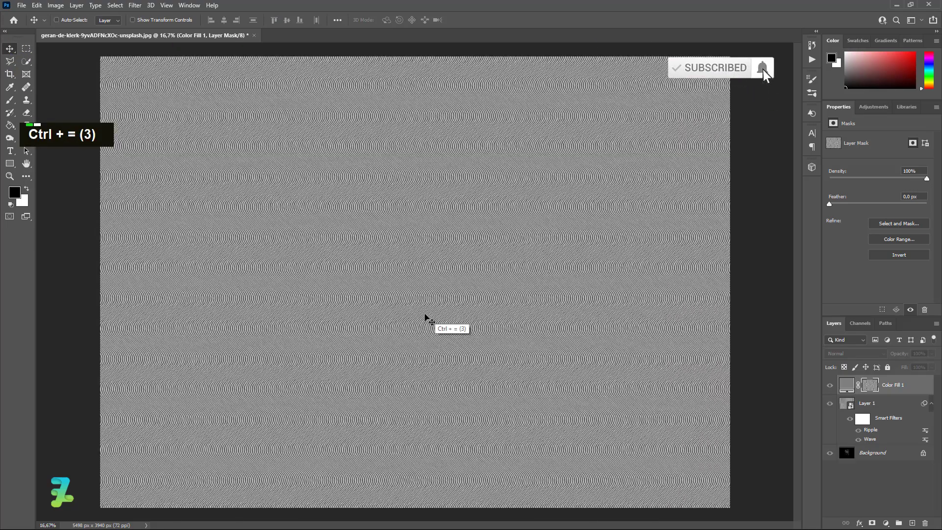
key("ctrl+minus")
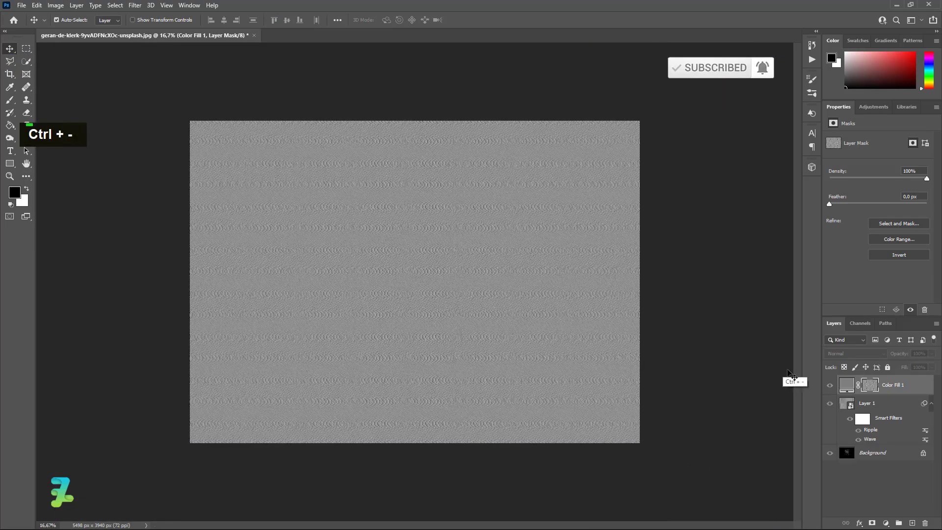
Merge Color Fill 1 and Layer 1 into a single pattern layer above the Background.
left_click(890, 405)
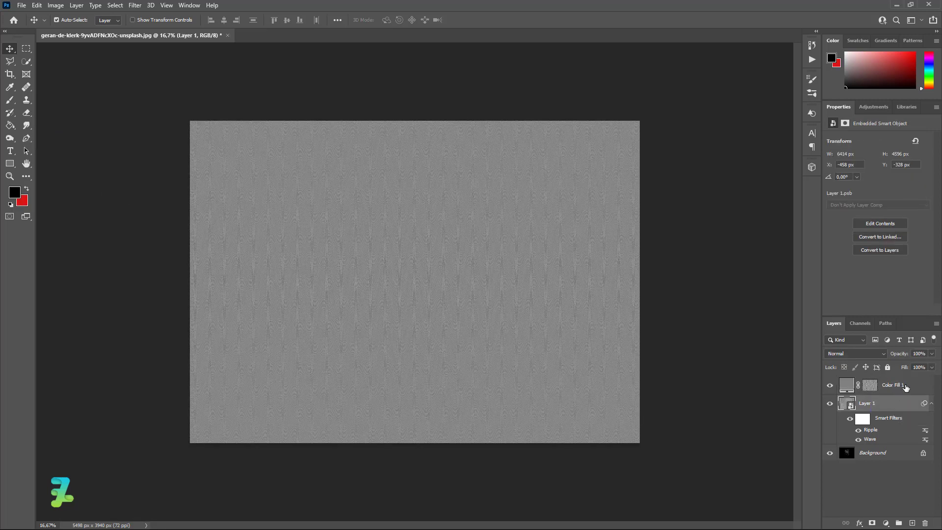
left_click(906, 388)
left_click(897, 408, "shift")
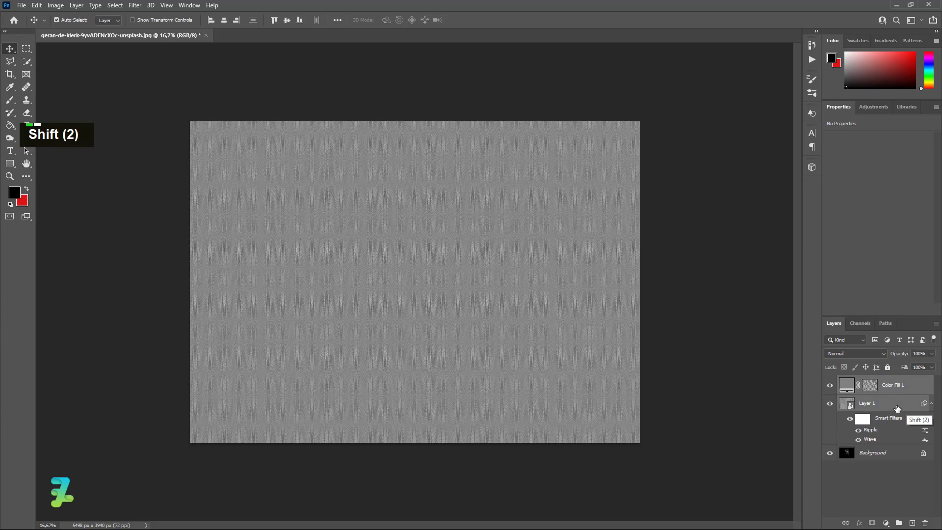
key("ctrl+e")
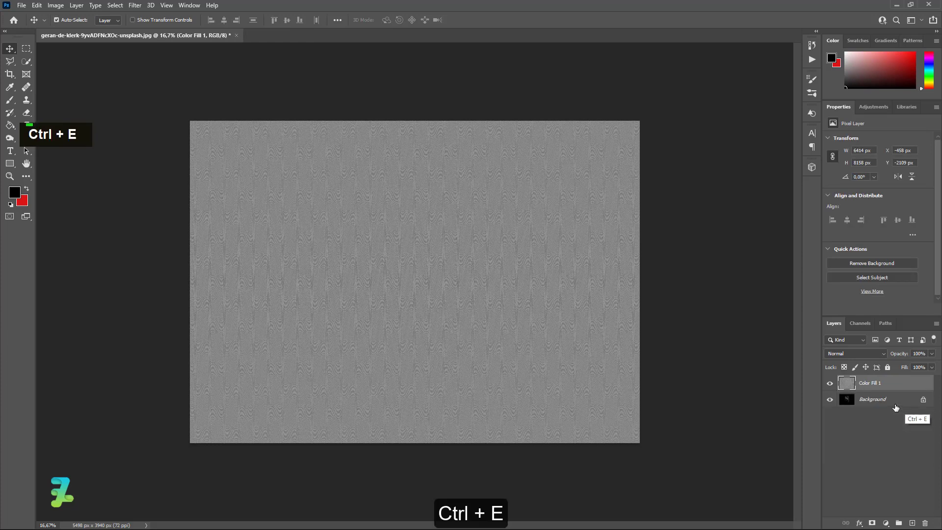
Set the merged Color Fill 1 layer's blend mode to Hard Mix.
left_click(853, 353)
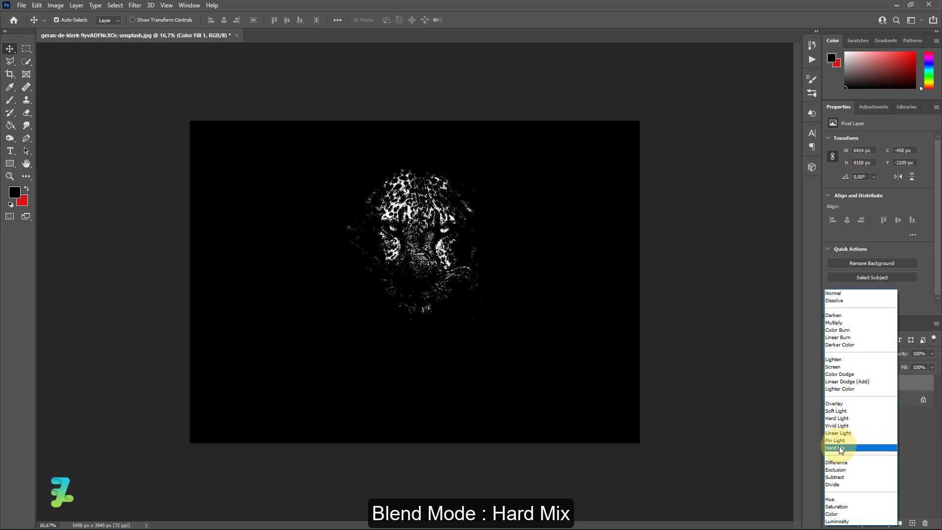
left_click(839, 448)
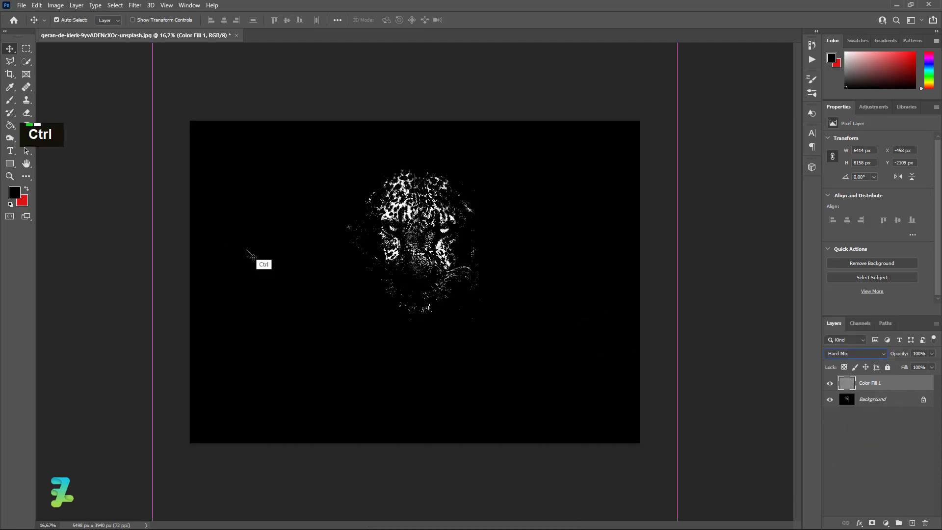
key("ctrl+equal")
key("ctrl+equal")
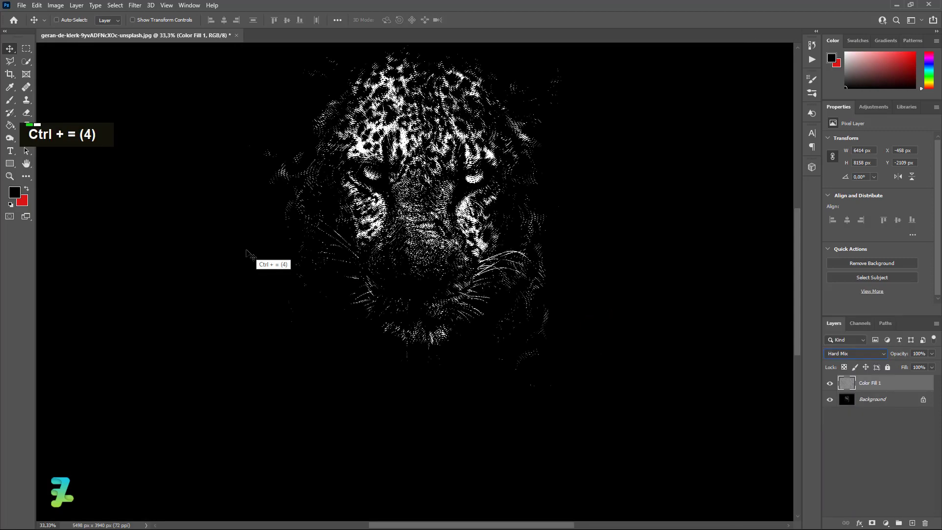
scroll(480, 182, "up", 2)
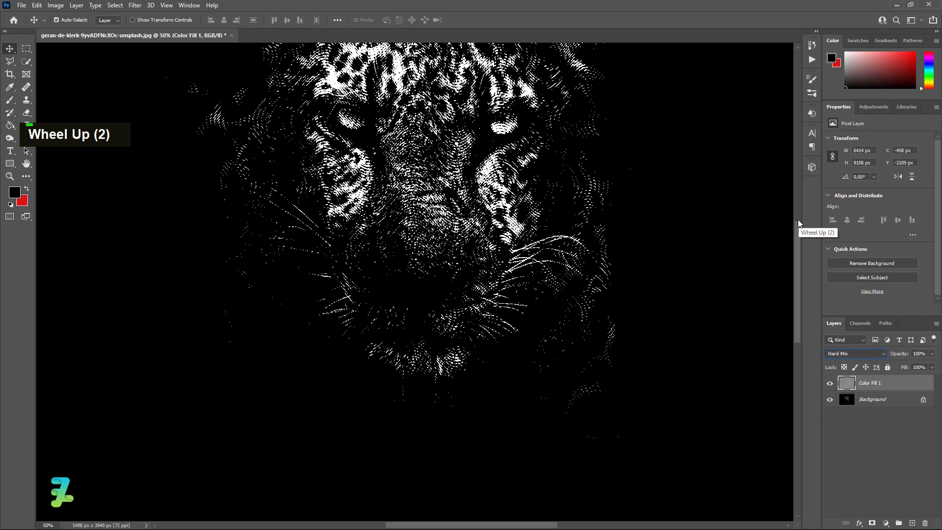
left_click_drag(799, 230, 796, 205)
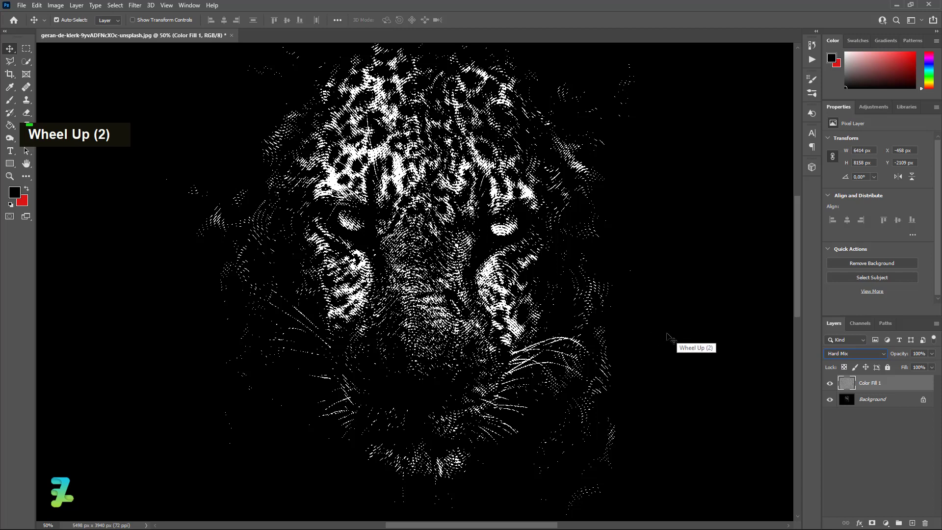
Add an Exposure adjustment directly above the Background with Exposure +1.04, Offset -0.0075 and Gamma Correction 1.53.
left_click(851, 401)
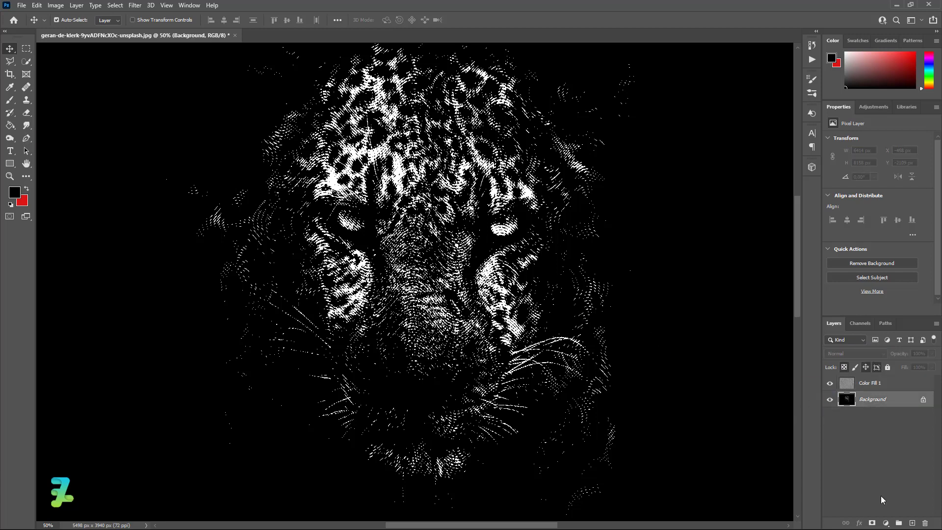
left_click(886, 522)
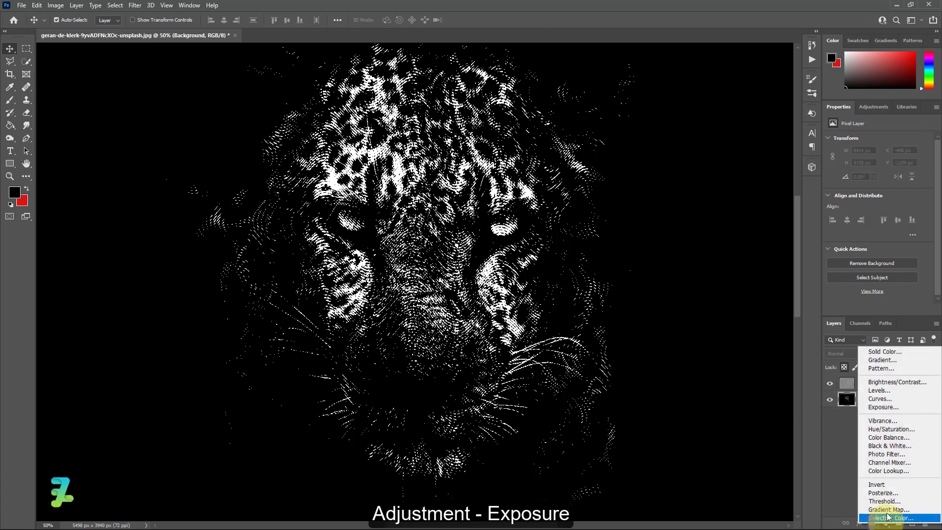
left_click(883, 407)
left_click_drag(878, 165, 878, 184)
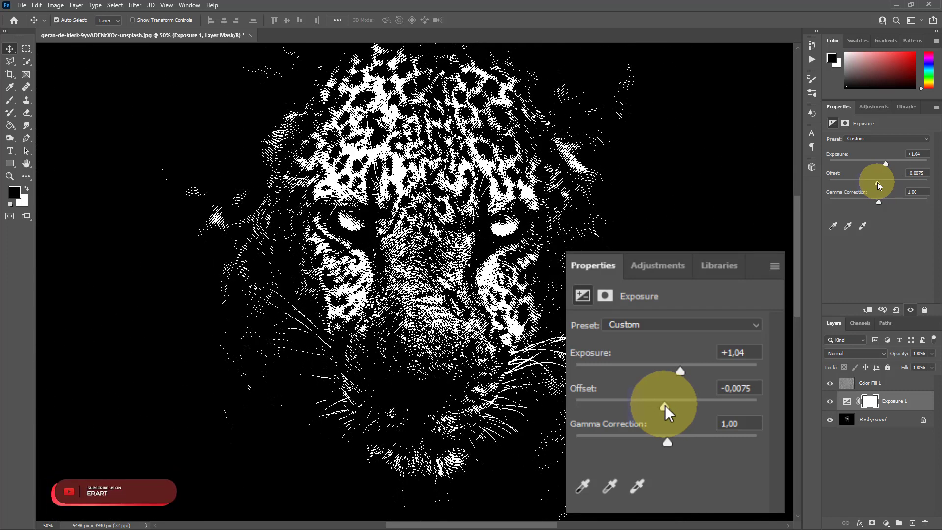
left_click_drag(878, 201, 865, 206)
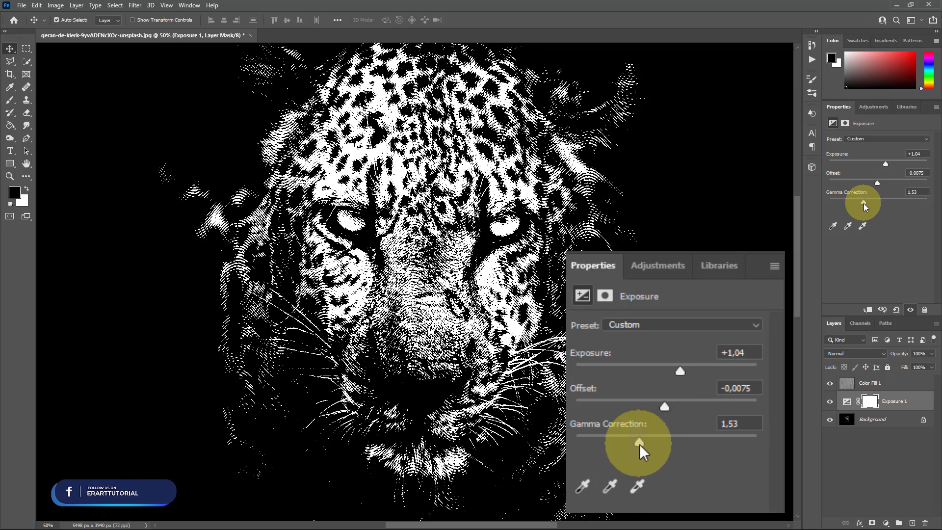
key("ctrl+minus")
key("ctrl+minus")
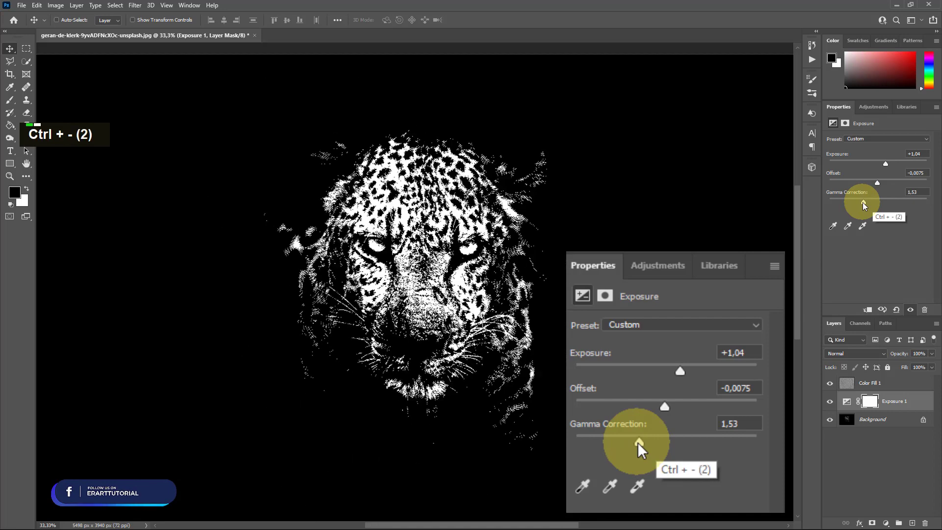
key("ctrl+minus")
key("ctrl+equal")
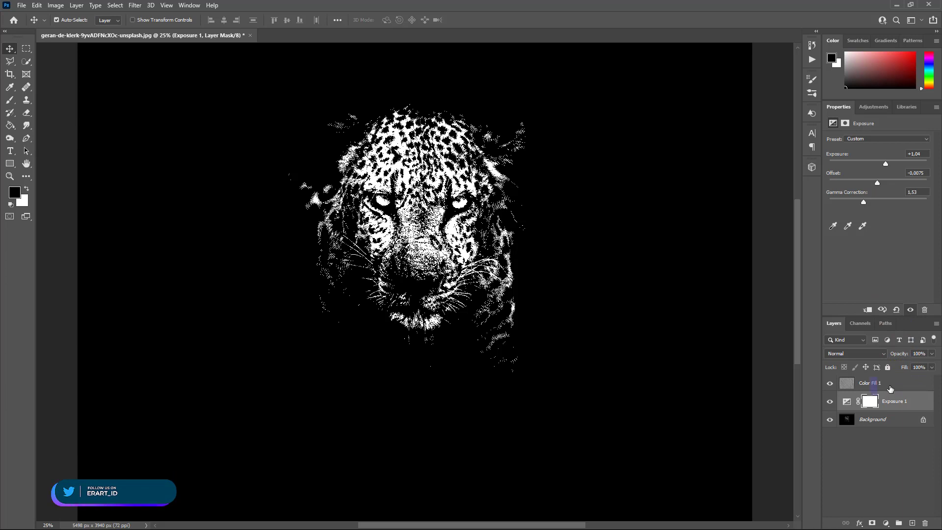
Add a new layer above Color Fill 1 and stamp all visible layers into it.
left_click(891, 389)
left_click(912, 523)
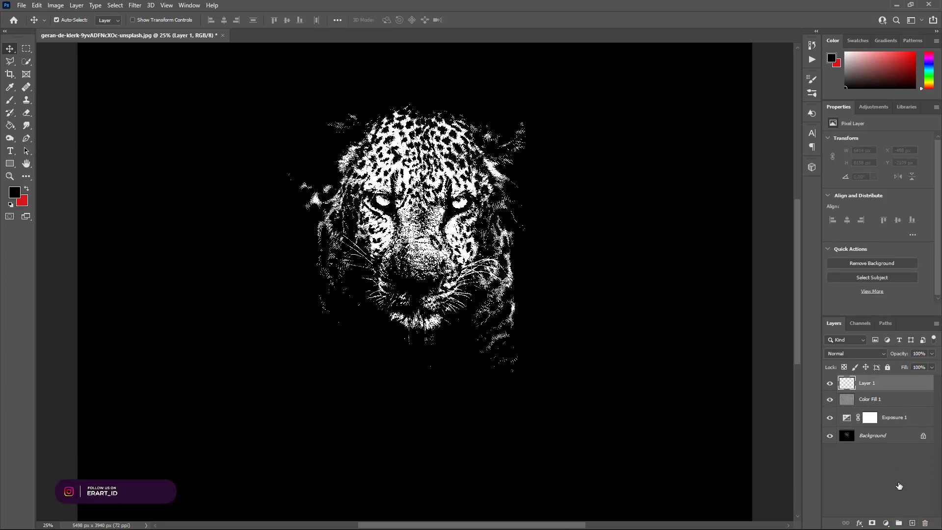
key("ctrl+shift+alt+e")
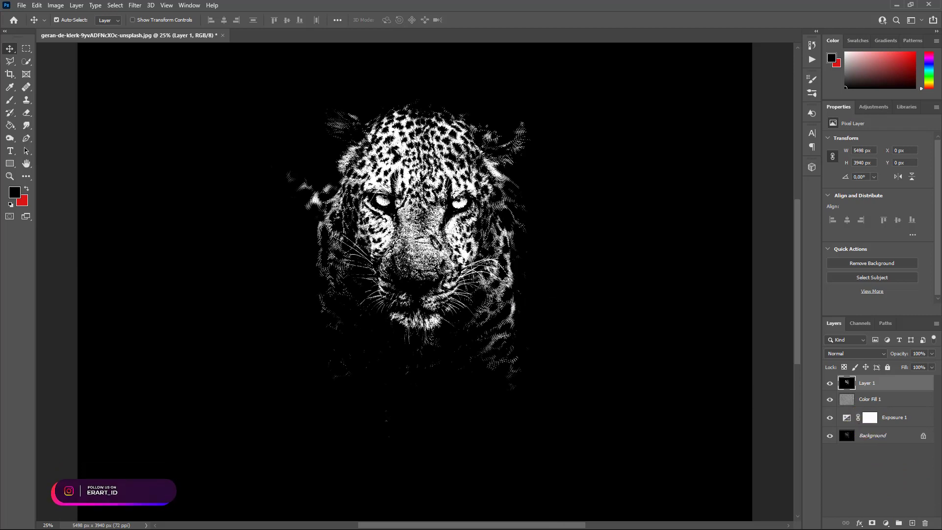
key("ctrl+minus")
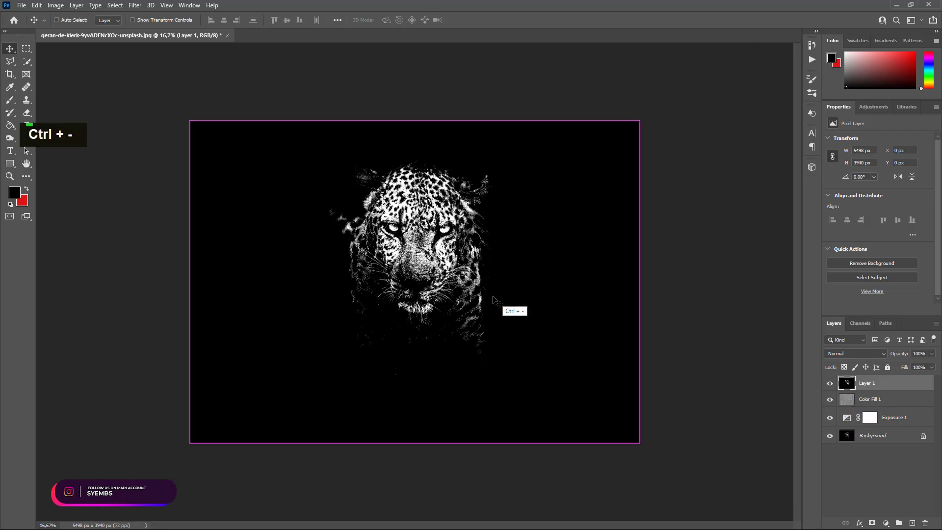
Create a new A3 portrait print document, 297 x 420 mm at 300 ppi, with white background contents.
left_click(21, 5)
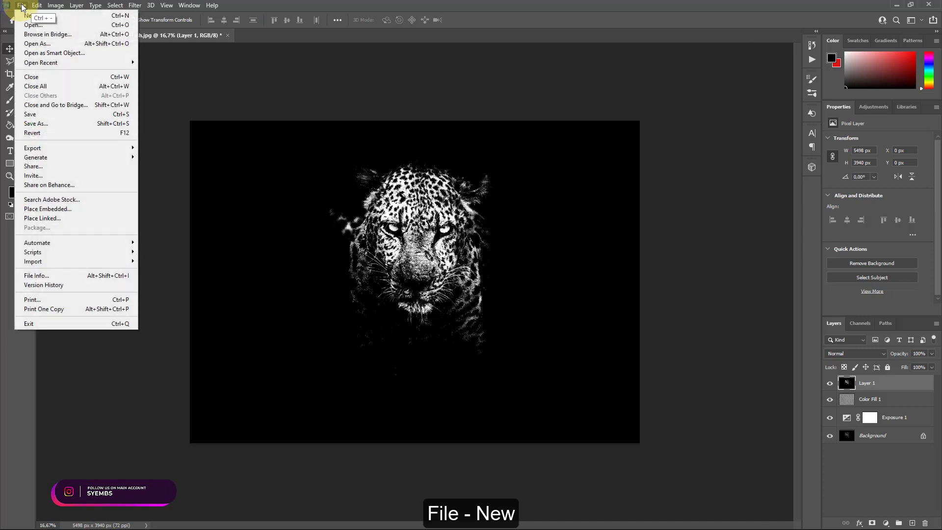
left_click(26, 16)
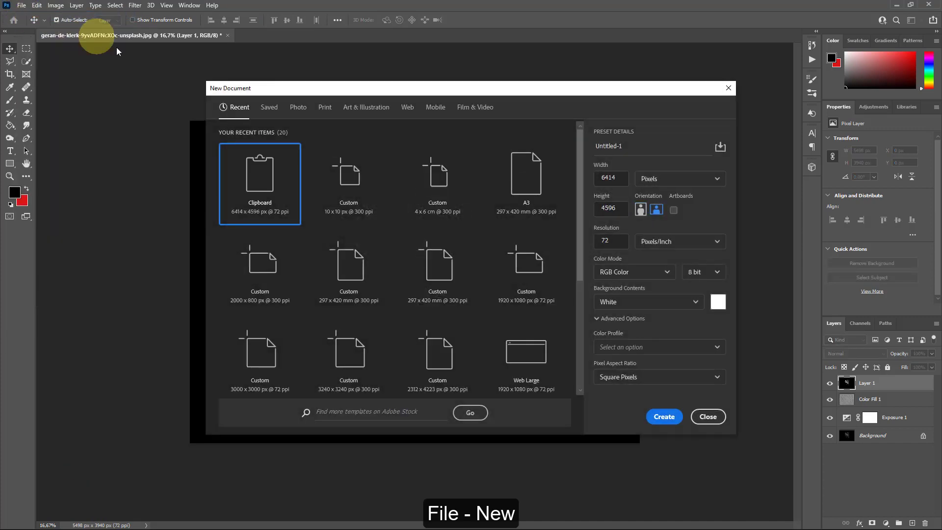
left_click(325, 109)
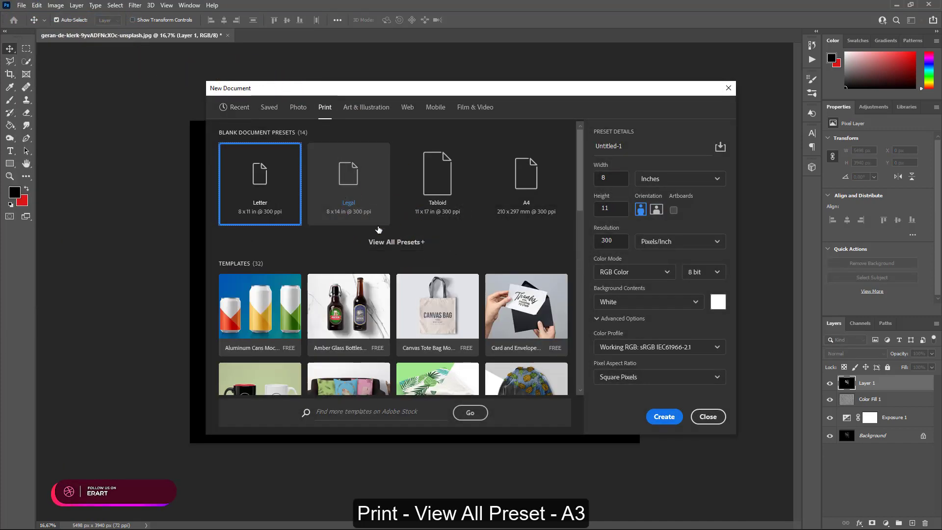
left_click(381, 238)
left_click(444, 275)
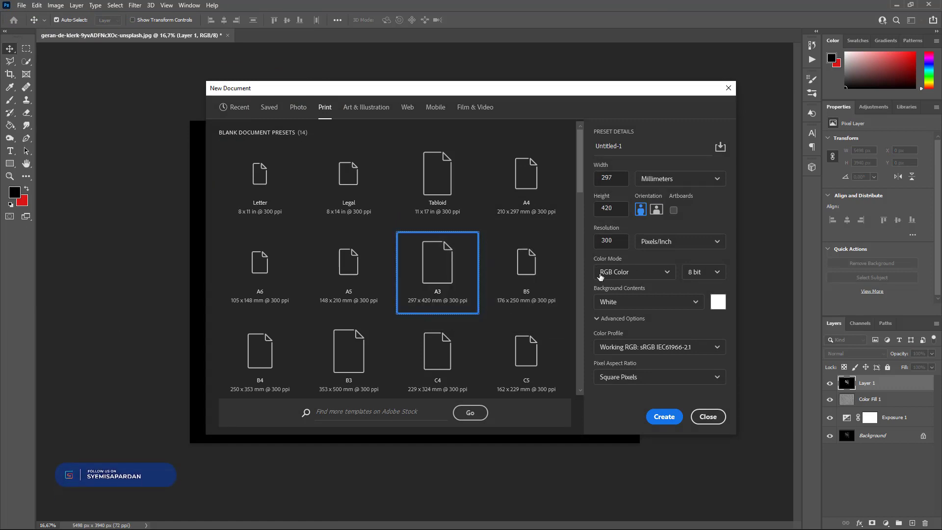
left_click(613, 301)
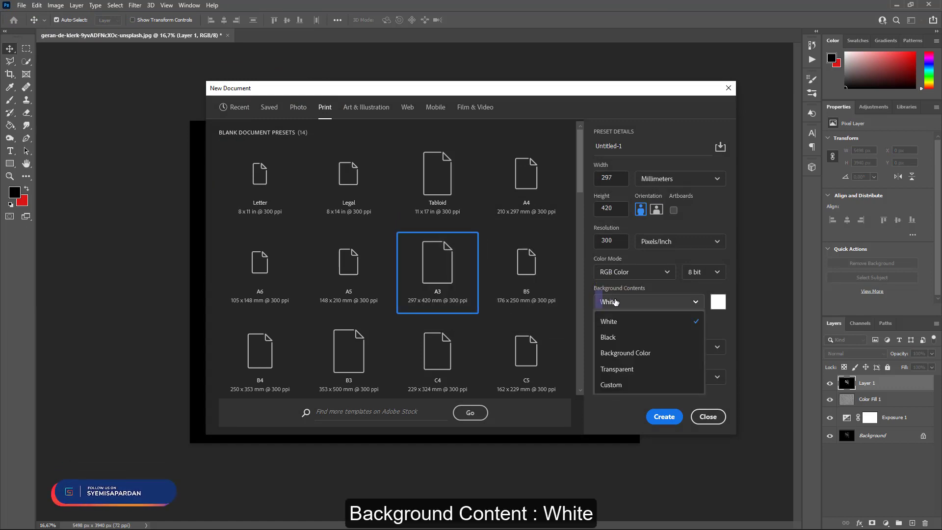
left_click(607, 337)
left_click(663, 417)
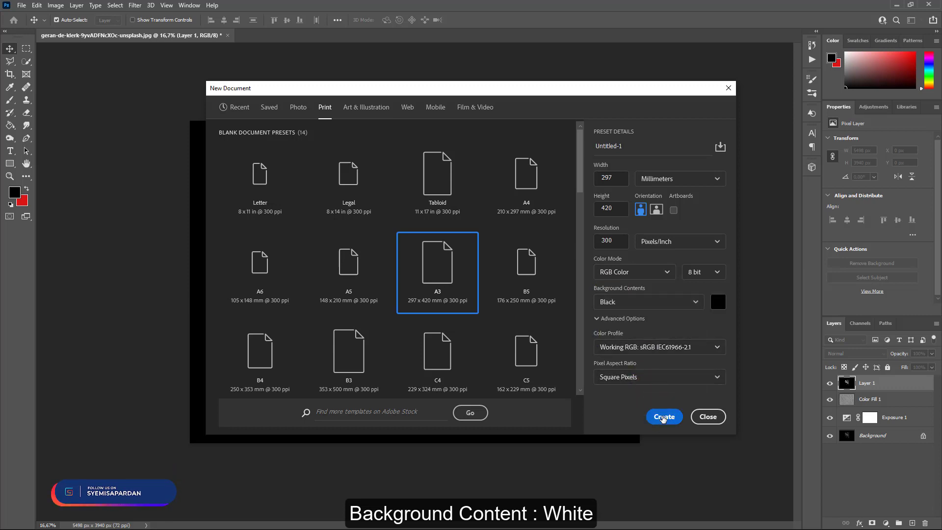
left_click(626, 306)
left_click(607, 319)
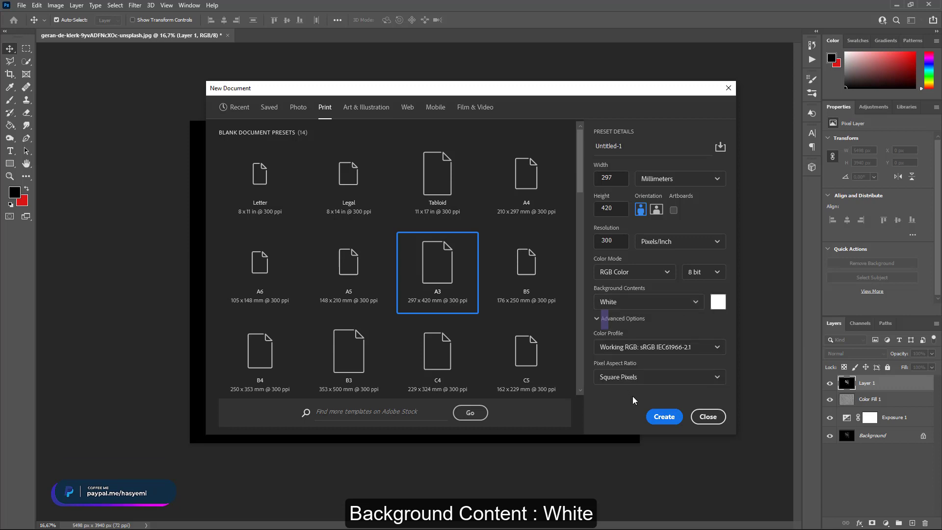
left_click(665, 417)
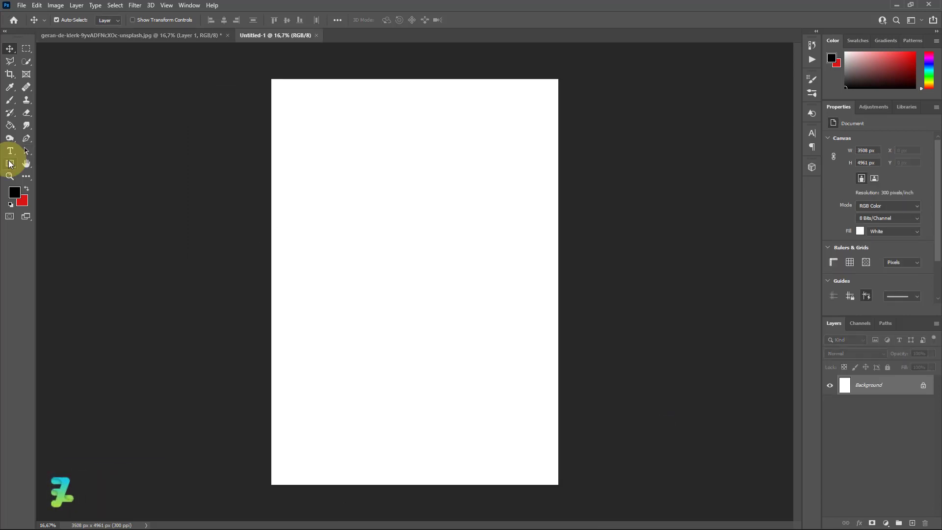
Draw a rectangle shape about 1614 x 1999 px with solid #000000 fill in the upper half of the page.
left_click(10, 163)
right_click(10, 163)
left_click(34, 162)
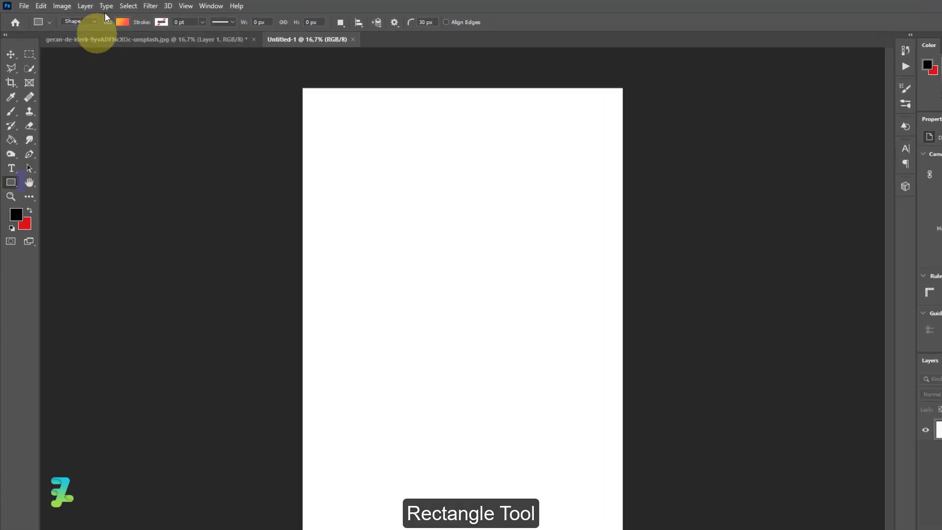
left_click(123, 21)
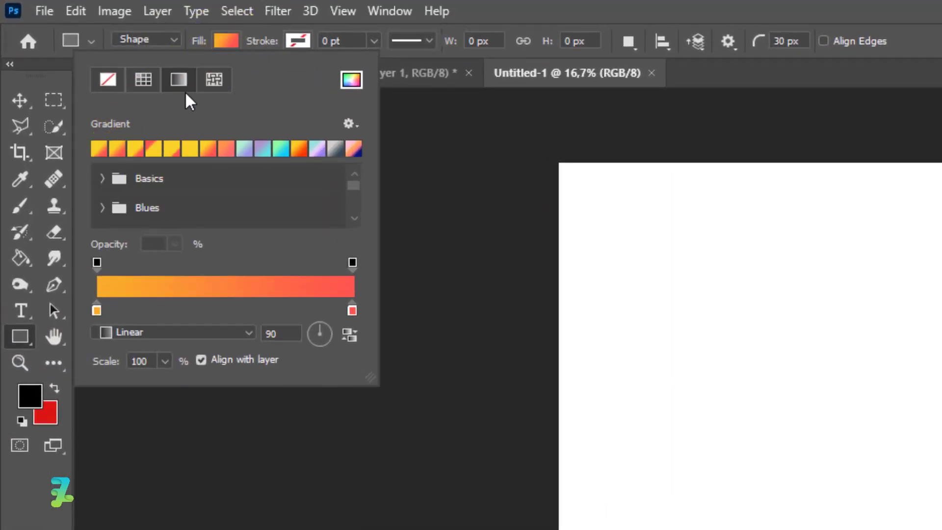
left_click(140, 79)
left_click(351, 80)
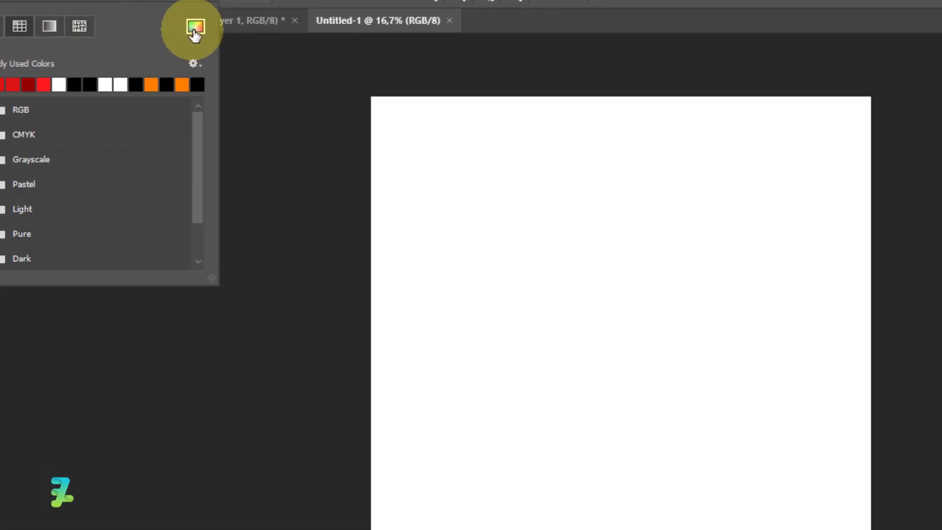
left_click(194, 31)
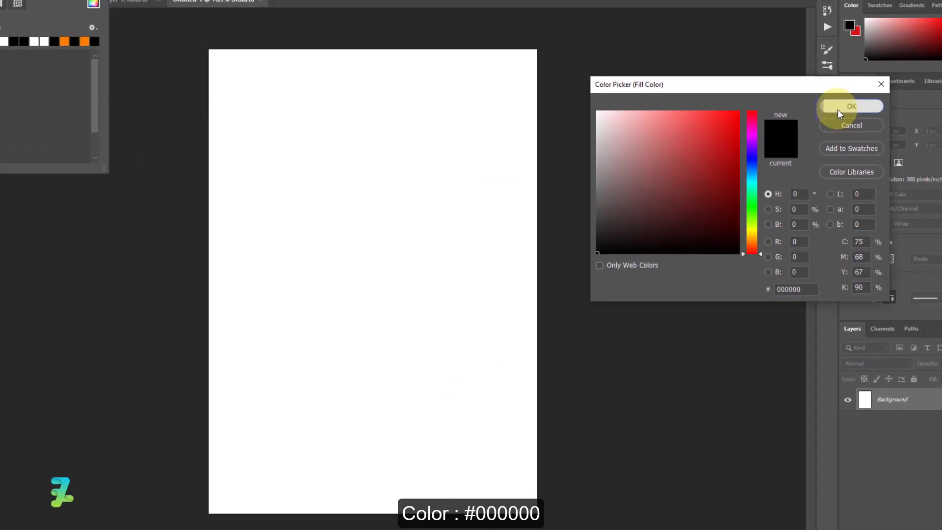
left_click(838, 109)
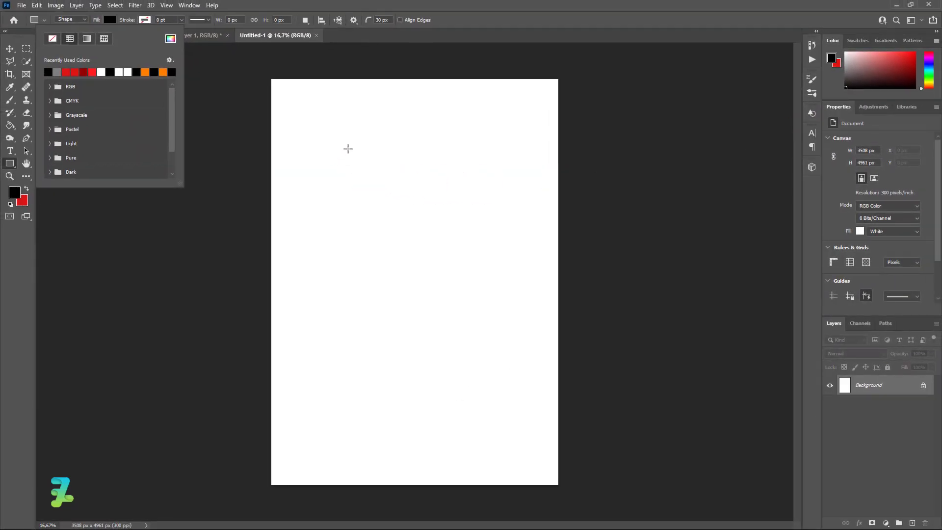
left_click_drag(345, 148, 475, 311)
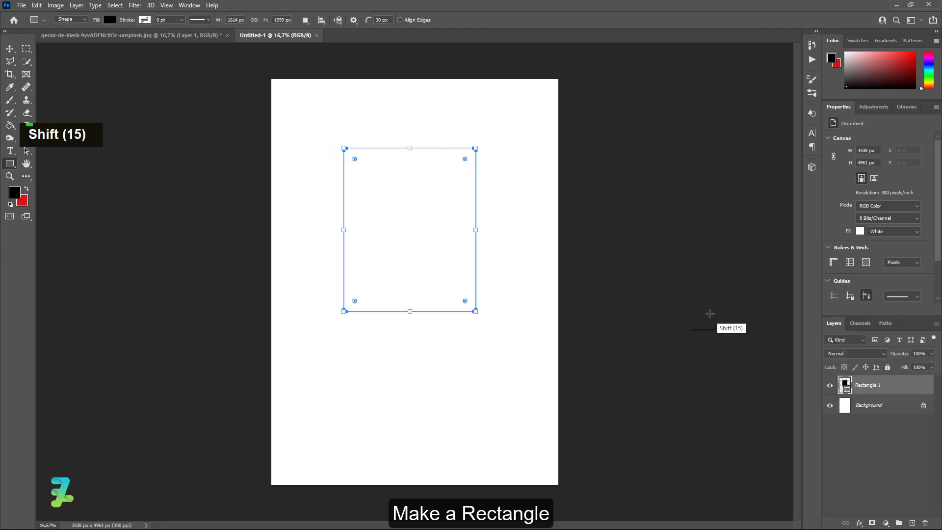
Set all four corner radii of the black rectangle to 0 px.
left_click(846, 263)
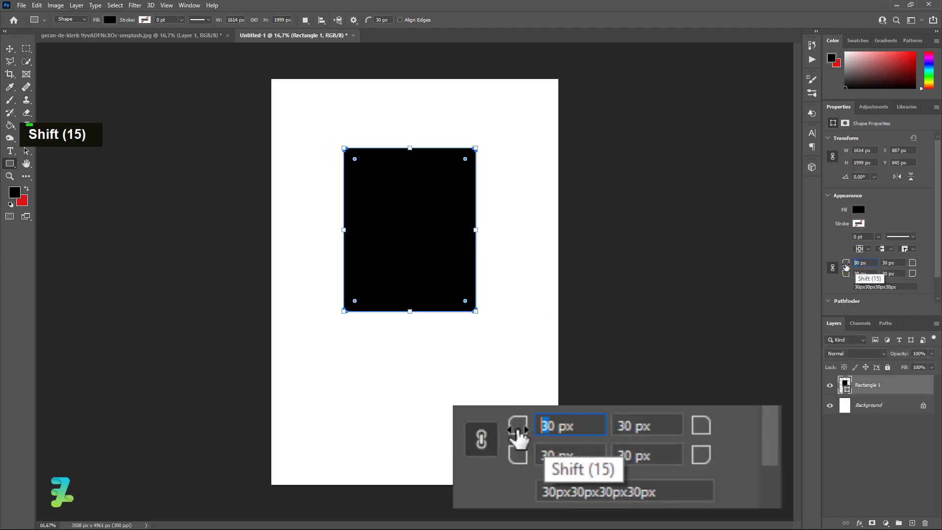
key("BackSpace")
key("Return")
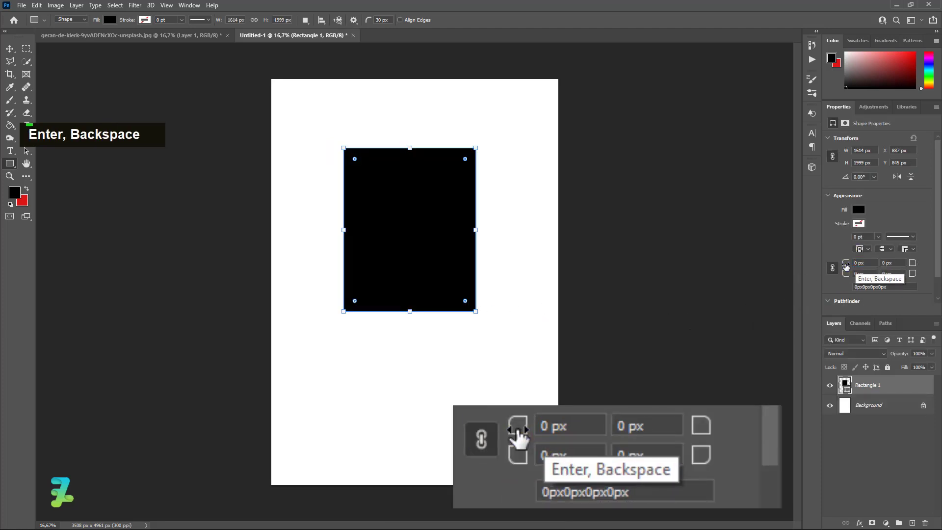
Centre the black rectangle horizontally on the canvas and clear the selection.
left_click(9, 48)
key("ctrl+a")
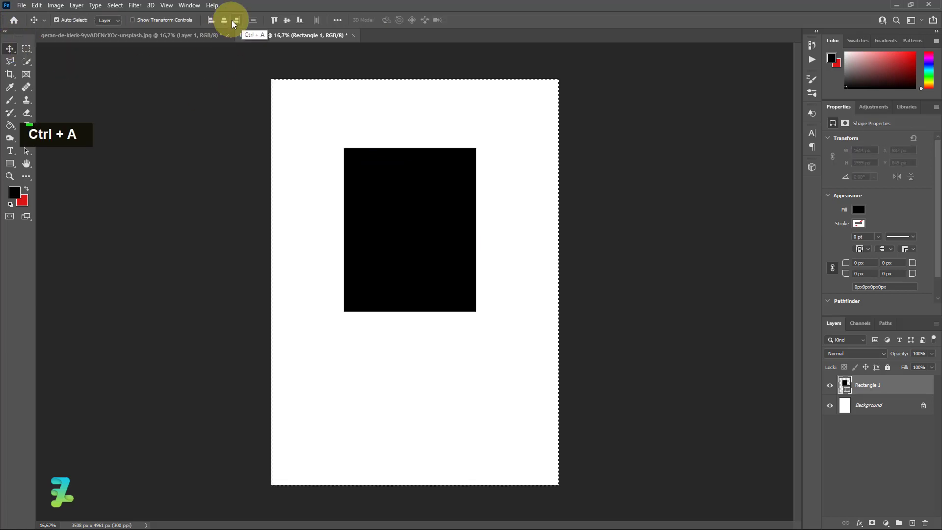
left_click(229, 21)
key("ctrl+d")
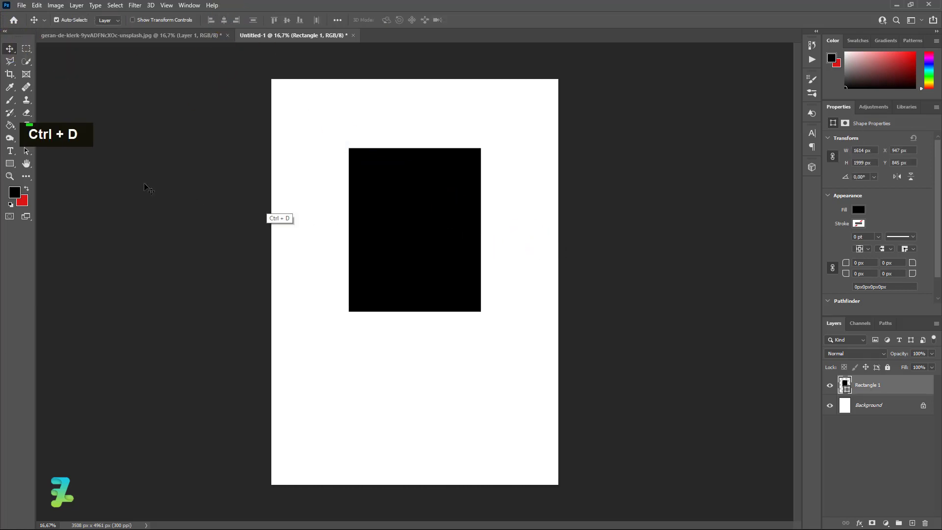
Start a Roboto Black Italic text layer in the lower part of the page and set its size to 30 pt.
left_click(13, 153)
left_click(330, 398)
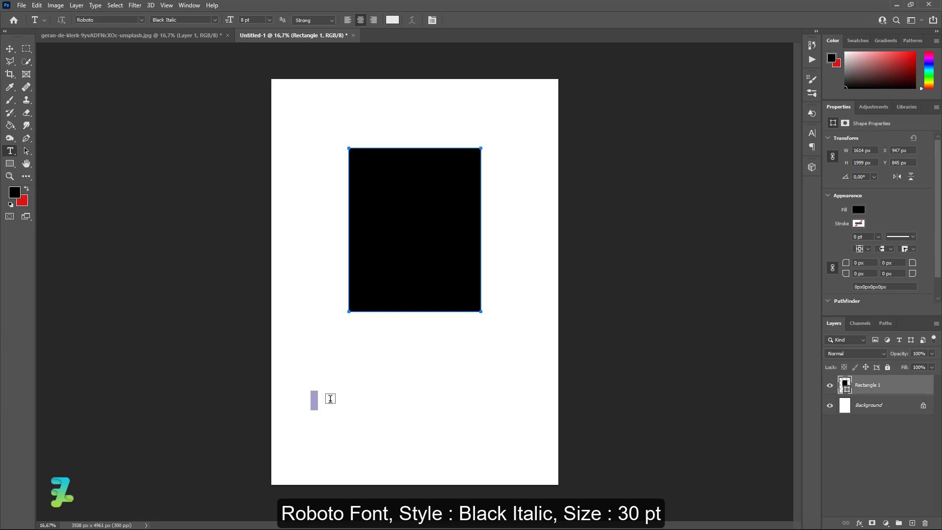
key("ctrl+v")
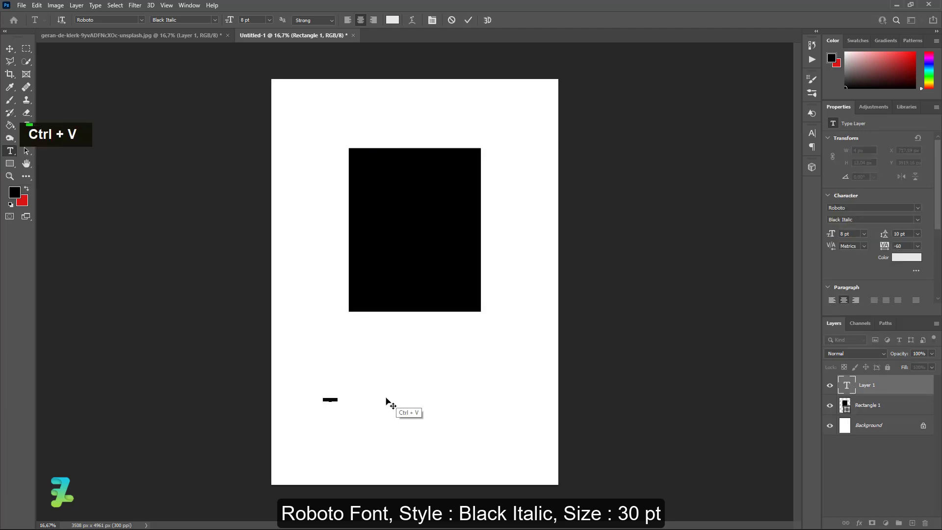
key("ctrl+v")
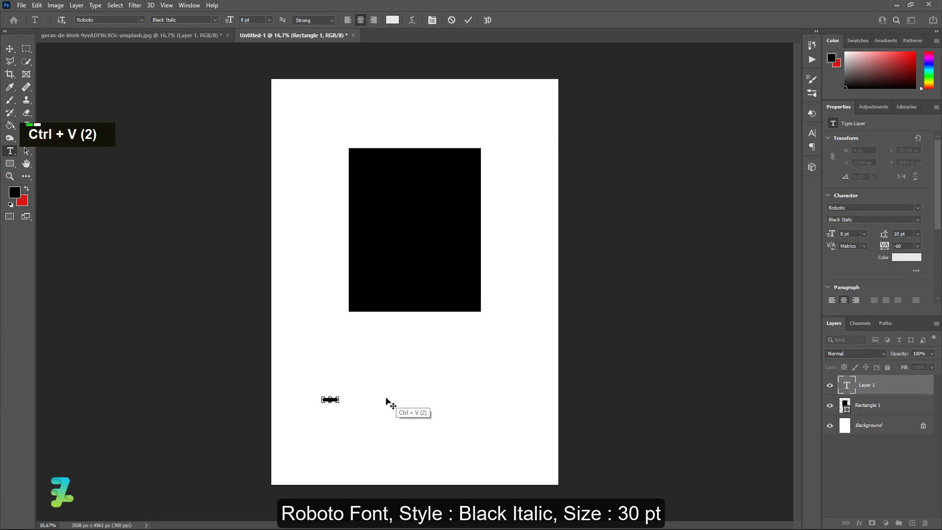
key("ctrl+a")
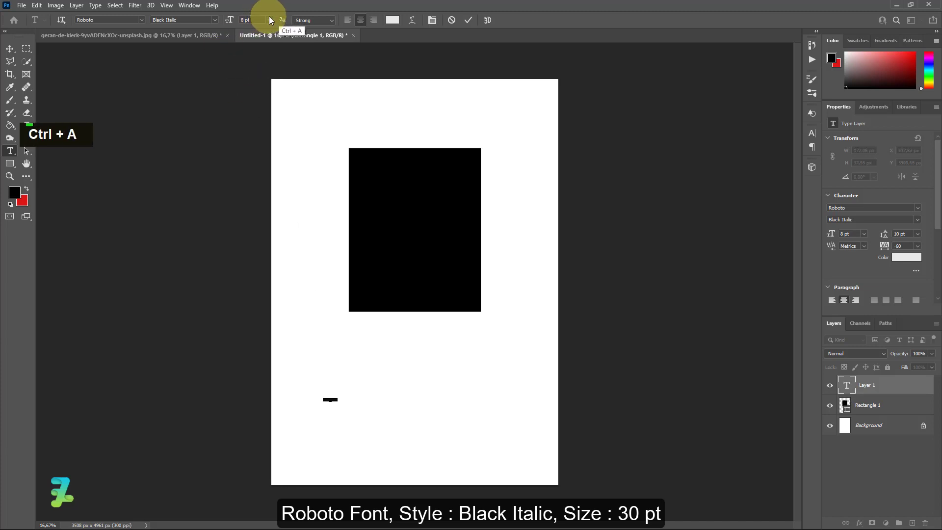
left_click(269, 19)
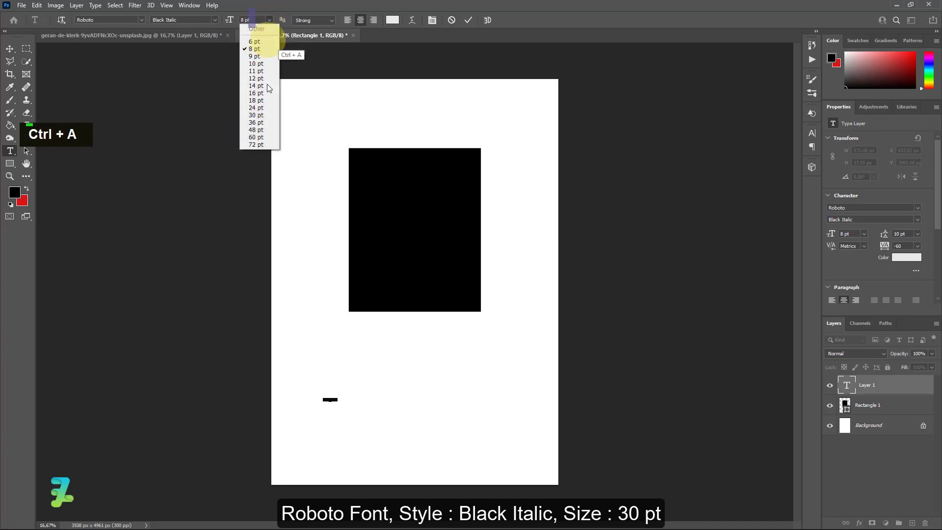
left_click(264, 109)
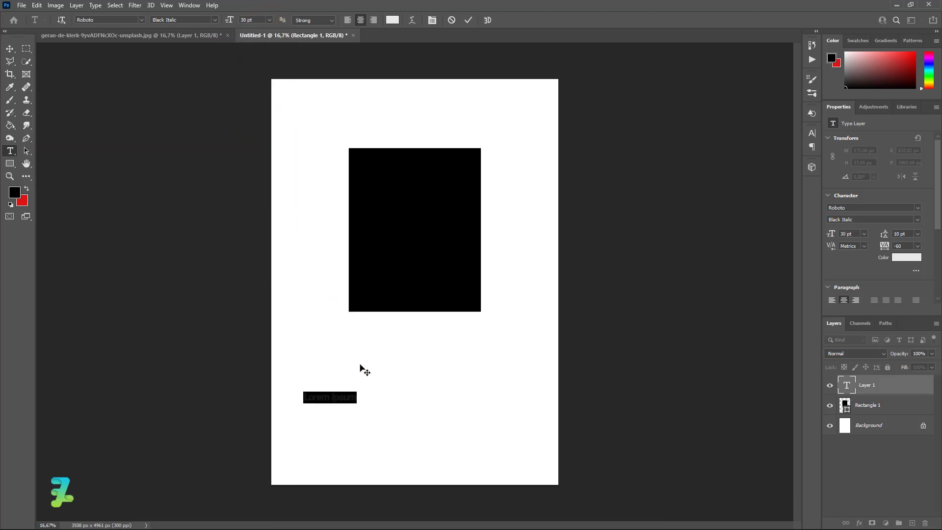
Replace the placeholder text with "WOLF" in capitals.
double_click(348, 400)
key("ctrl+a")
key("Caps_Lock")
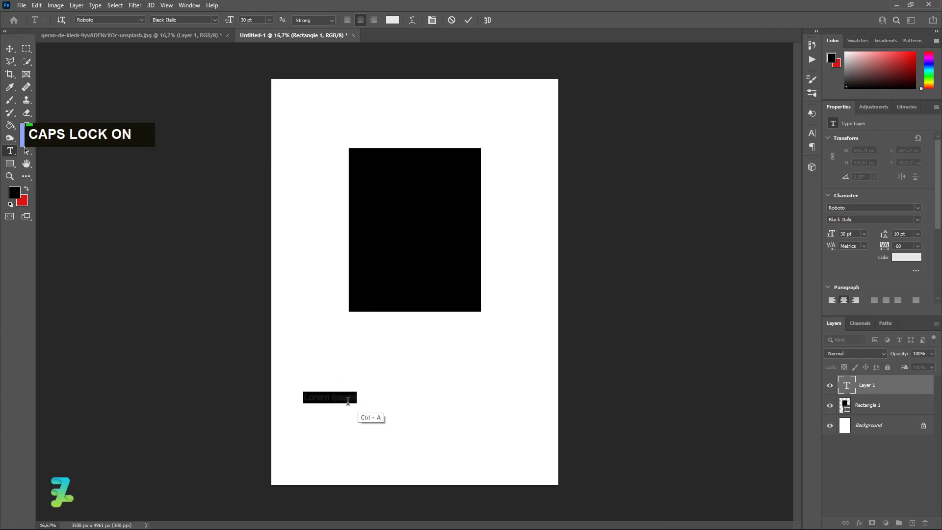
type("WOLF")
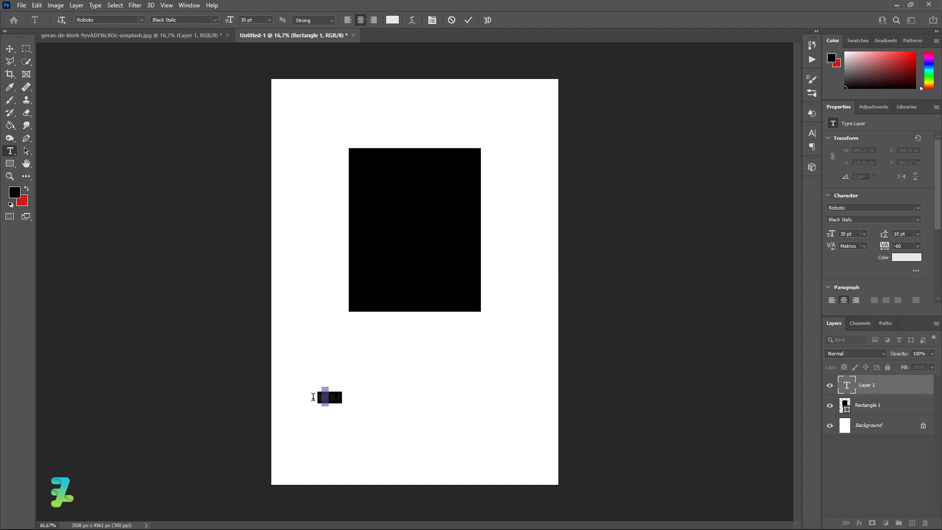
Colour the WOLF text #000000 and set its font size to 48 pt.
left_click(31, 207)
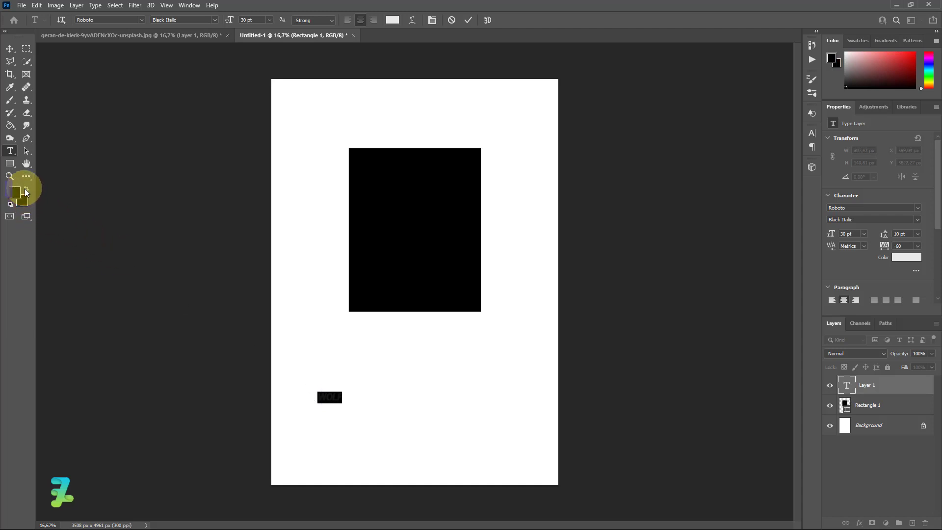
double_click(27, 191)
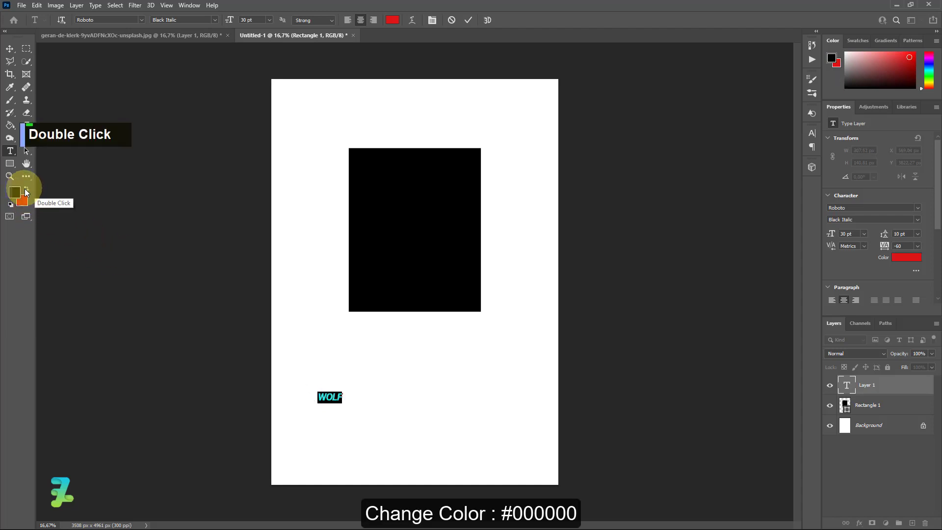
left_click(269, 20)
left_click(257, 127)
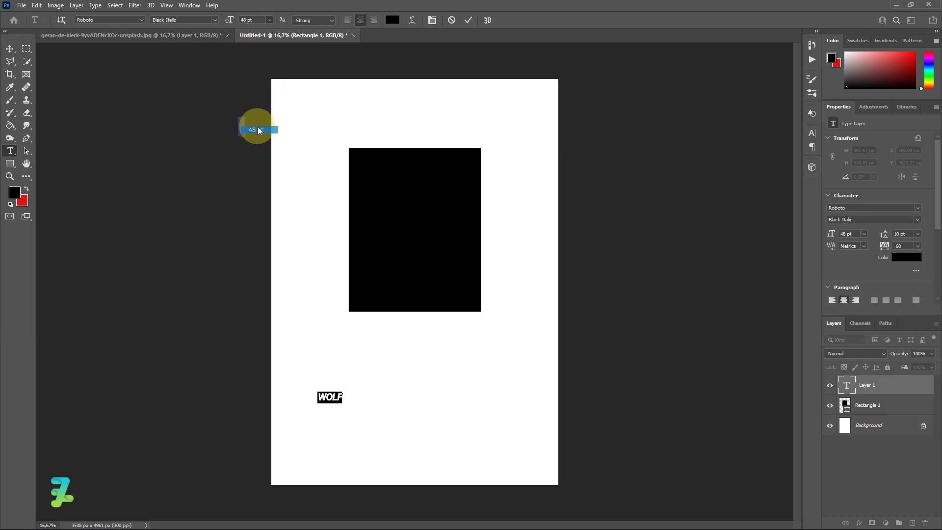
left_click(9, 51)
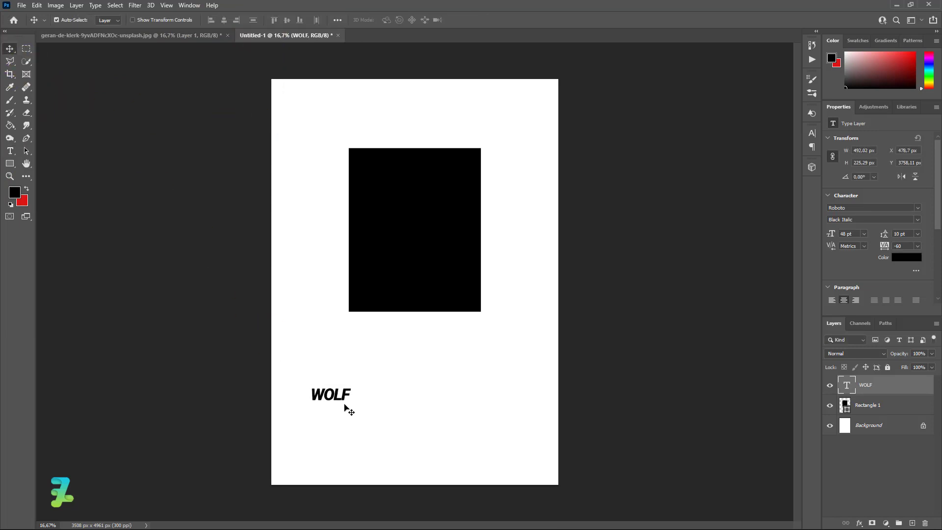
Move the WOLF title just below the black rectangle and enclose the word in double quotation marks.
left_click_drag(333, 398, 416, 332)
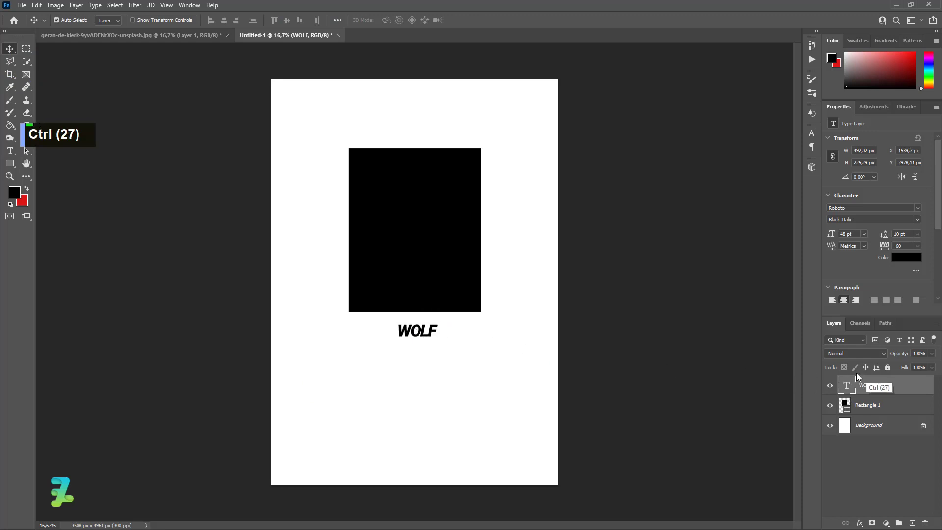
double_click(843, 386)
key("Right")
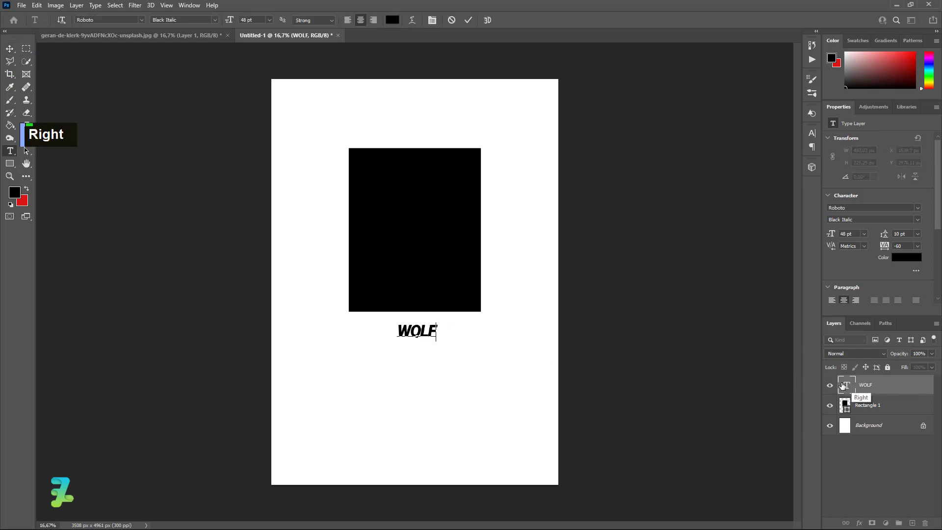
type("\"")
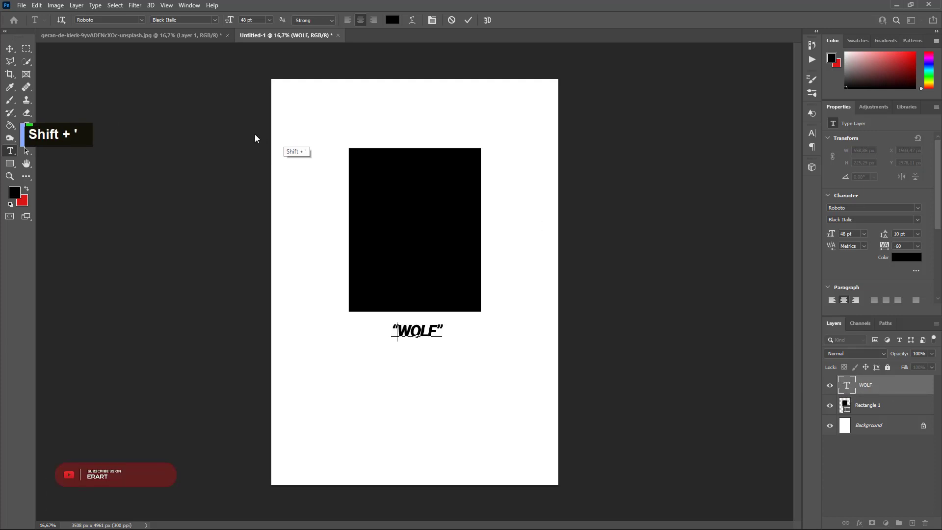
Centre the "WOLF" title horizontally on the canvas and clear the selection.
left_click(9, 48)
key("ctrl+a")
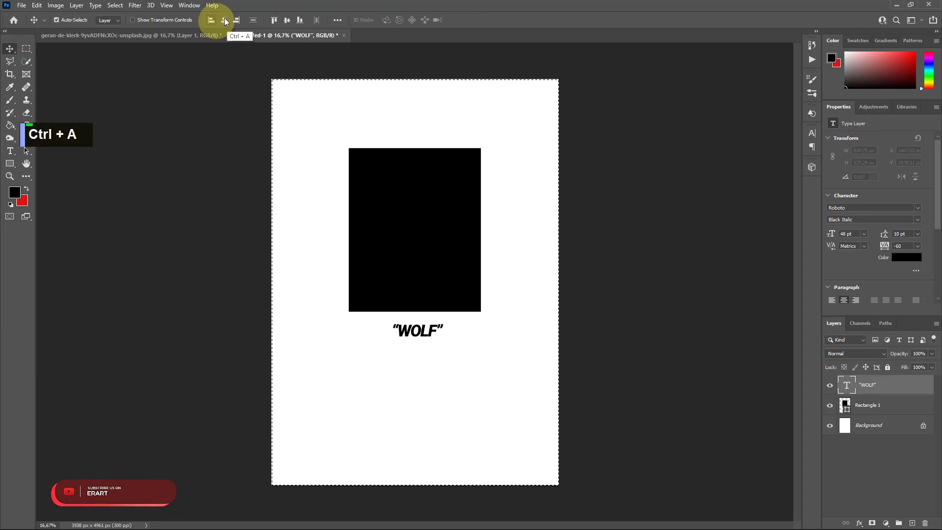
key("ctrl+d")
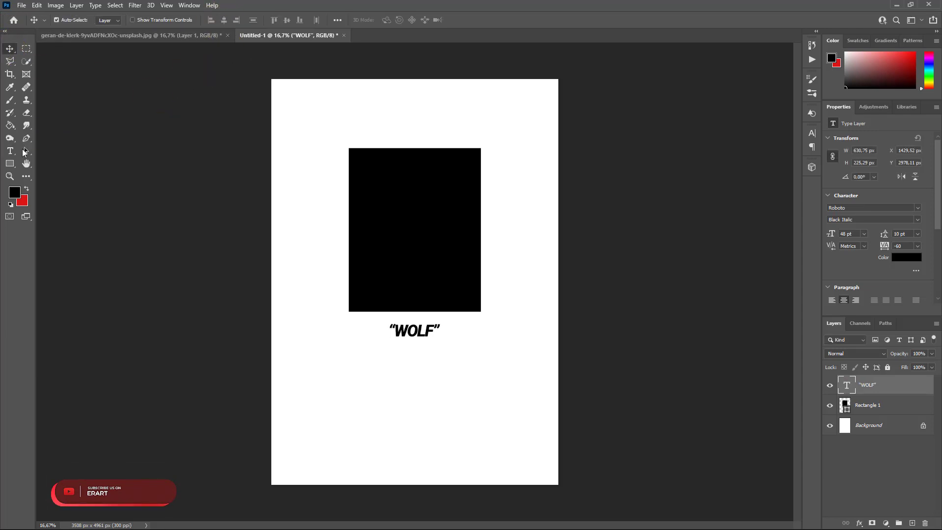
Paste the wolf description as a new text layer in Roboto Medium, 12 pt, and place it under the title from the rectangle's left edge.
left_click(10, 150)
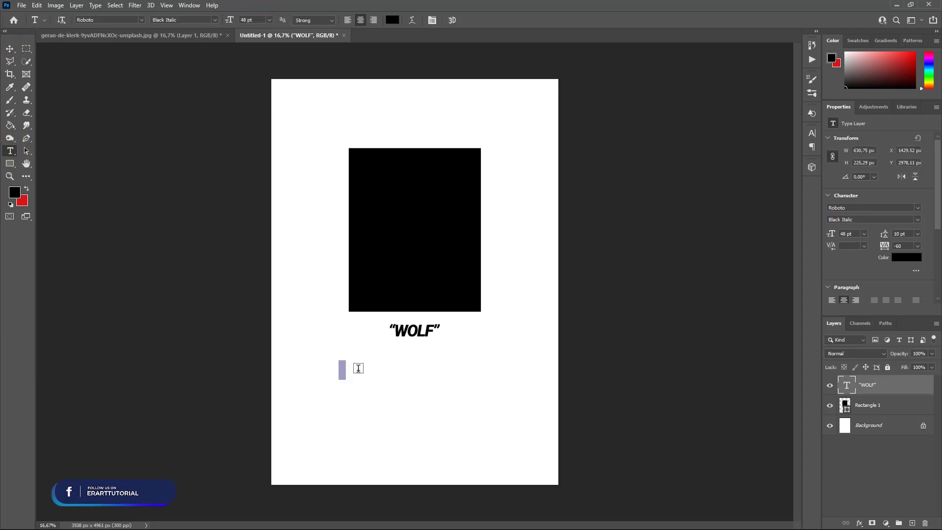
key("ctrl+v")
key("ctrl+a")
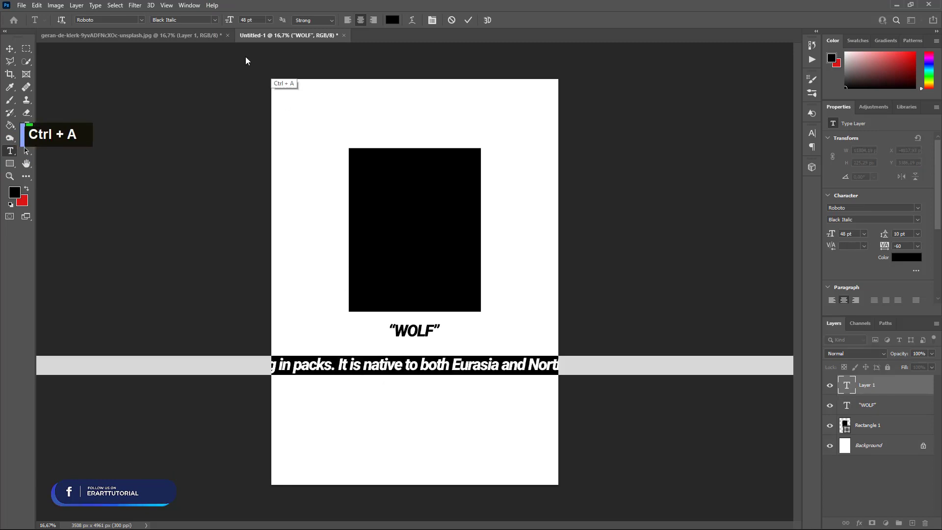
left_click(214, 20)
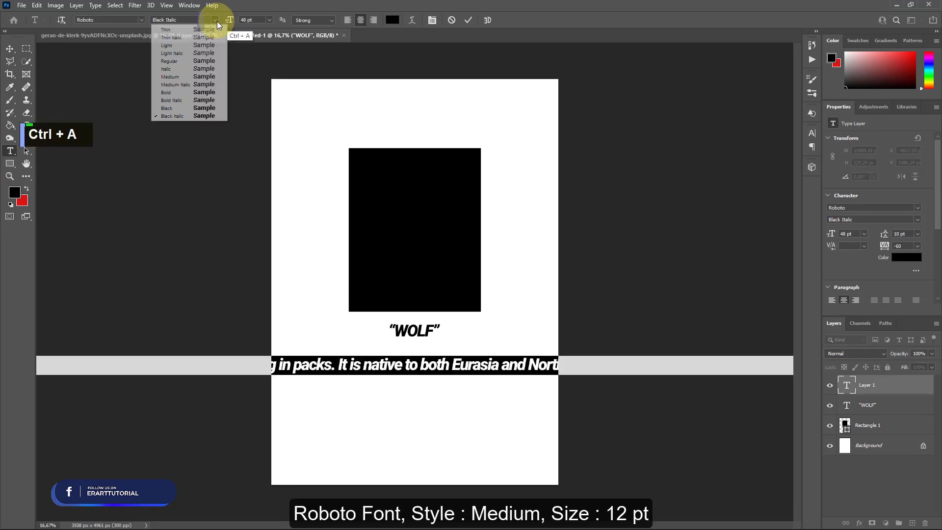
left_click(195, 77)
left_click(270, 20)
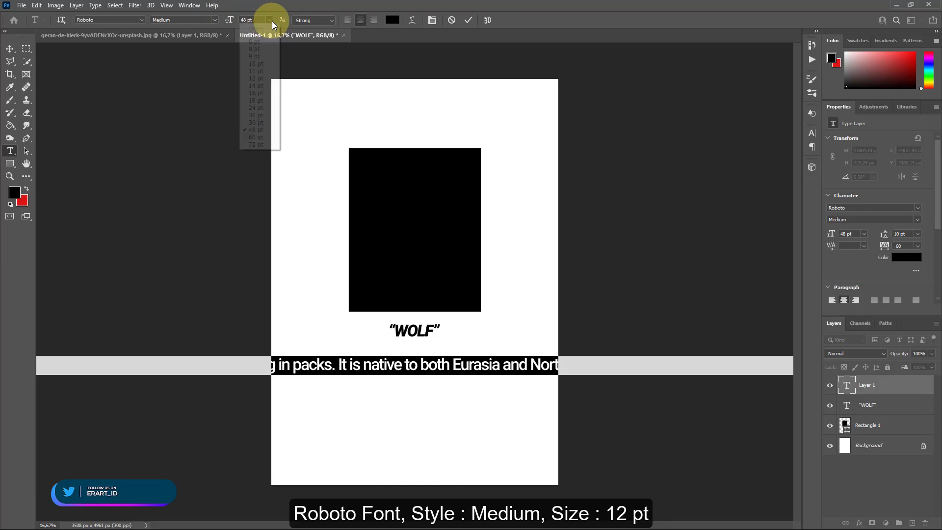
left_click(256, 79)
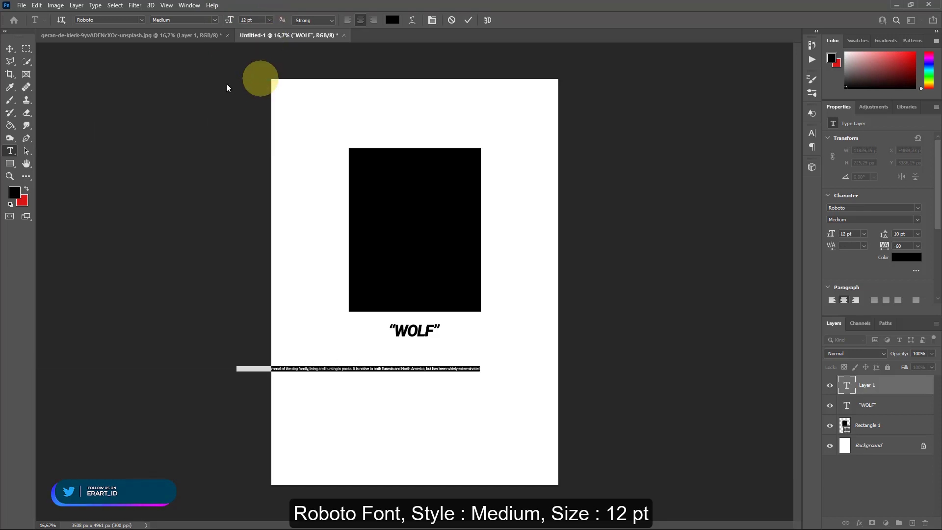
left_click(9, 48)
left_click_drag(387, 370, 486, 348)
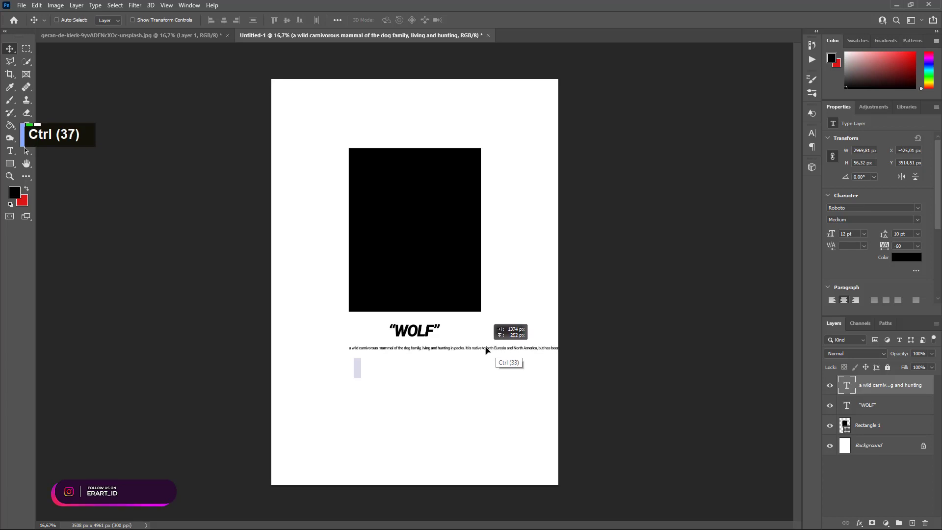
Break the wolf description into two lines, with the second line starting at "native to both Eurasia".
double_click(844, 384)
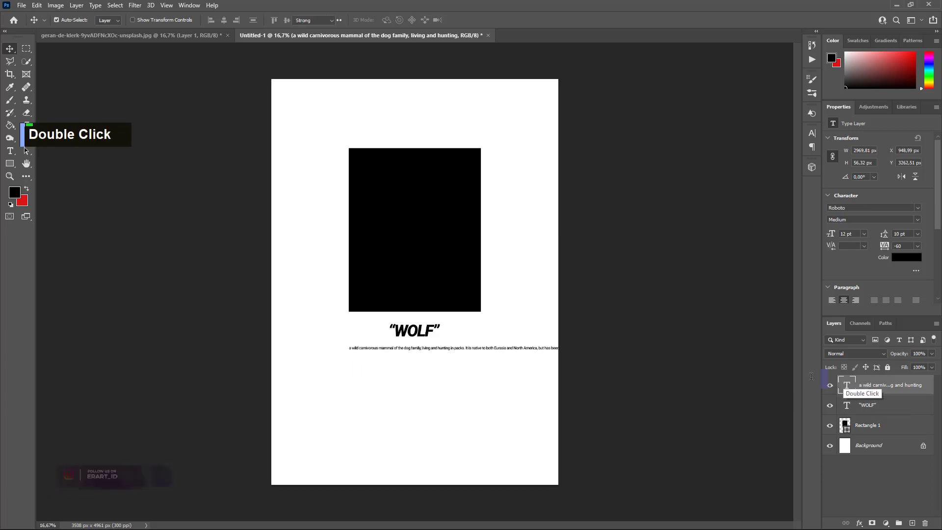
double_click(485, 355)
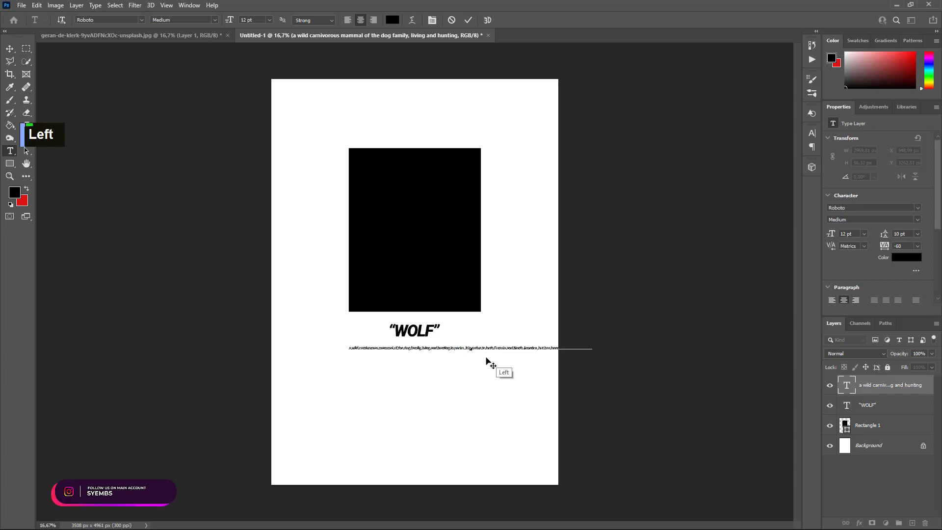
key("Return")
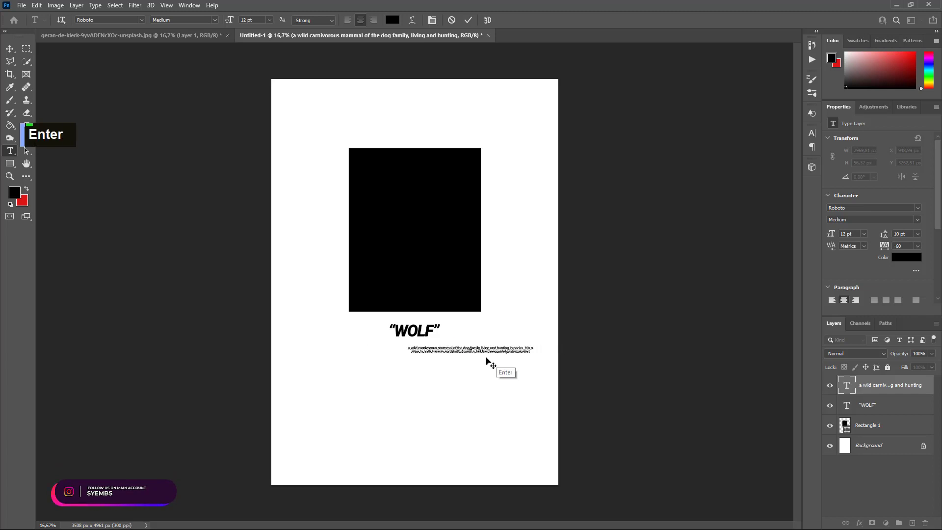
key("ctrl+equal")
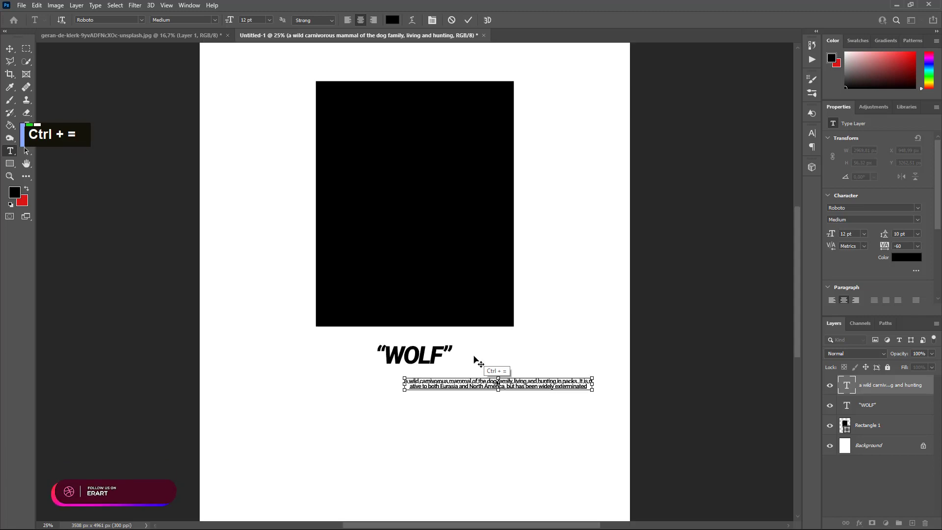
key("BackSpace")
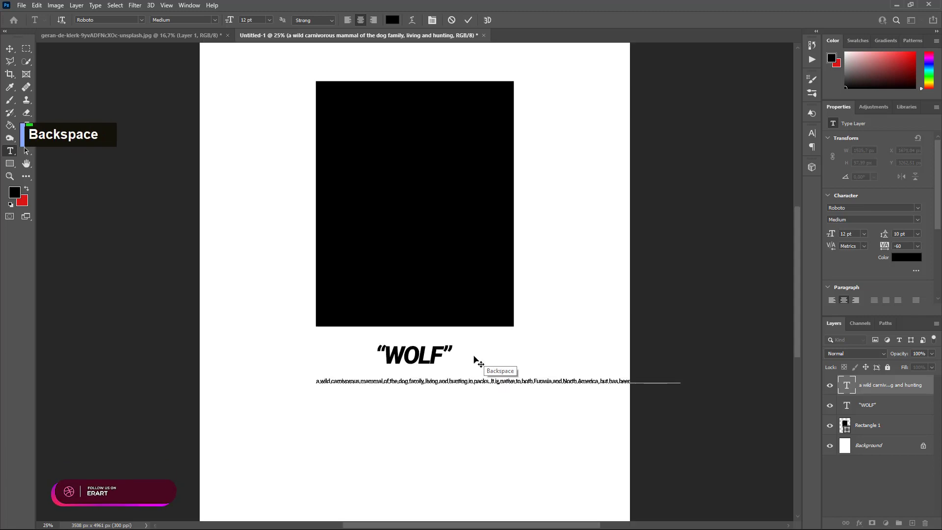
left_click_drag(501, 380, 504, 393)
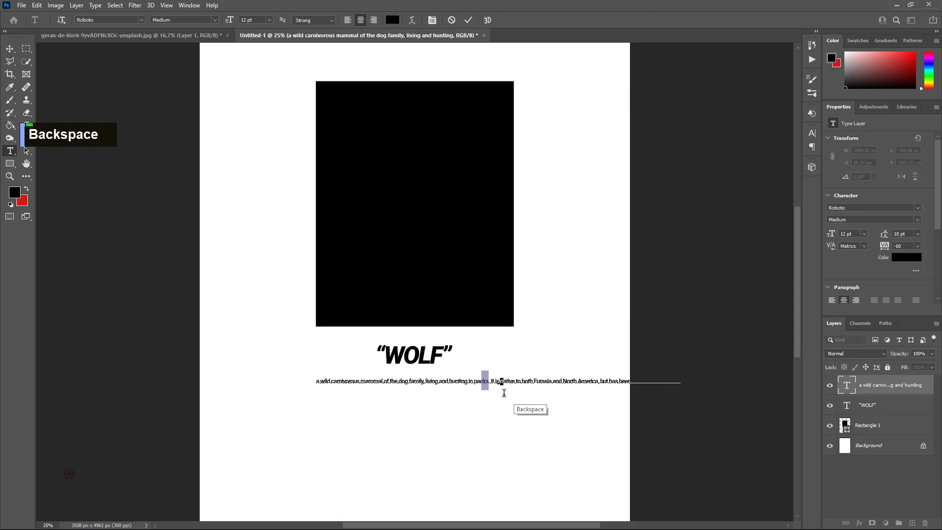
key("Left")
key("Return")
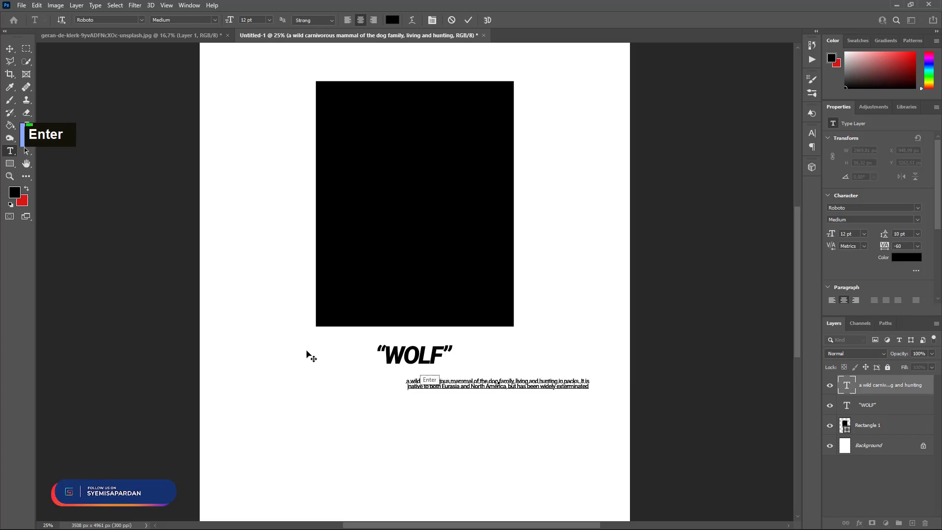
Align the two-line description's left edge with the rectangle beneath the title and scale it proportionally to about 1644 px wide.
left_click(7, 48)
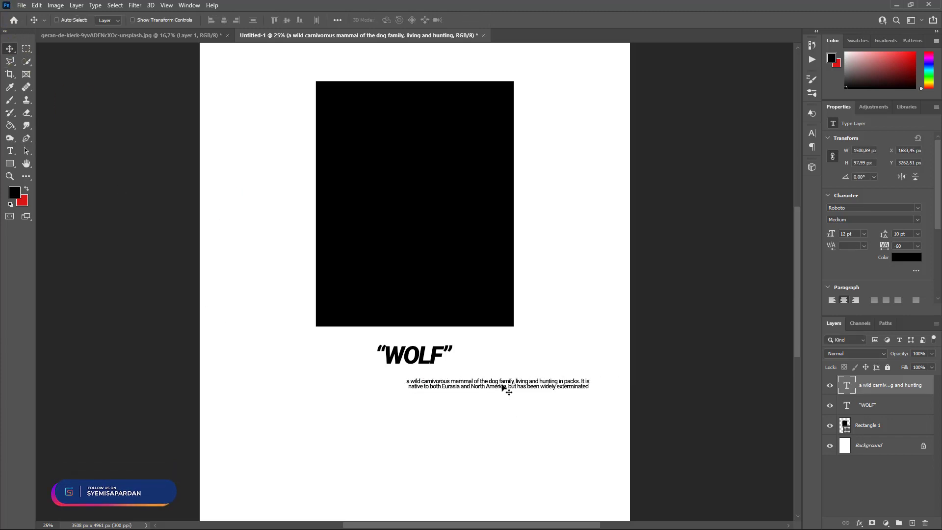
left_click_drag(505, 389, 410, 380)
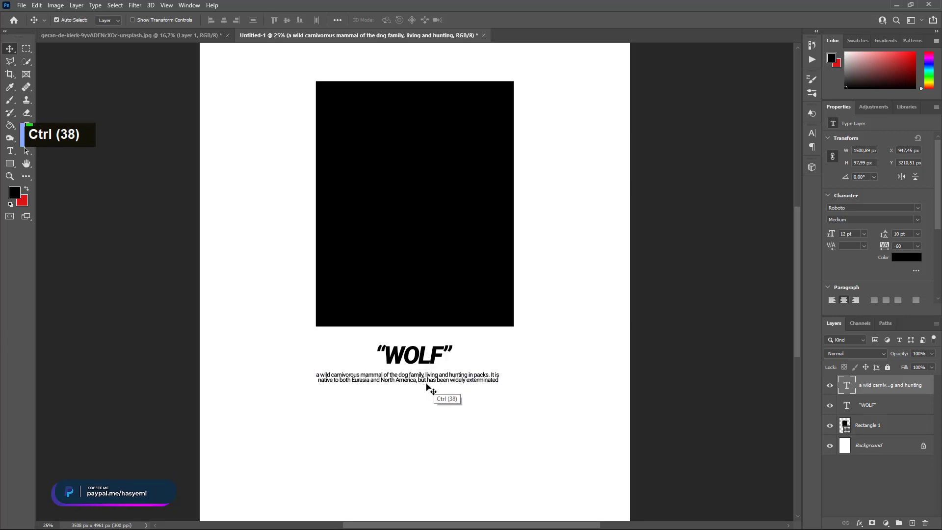
key("ctrl+t")
left_click_drag(502, 385, 517, 389)
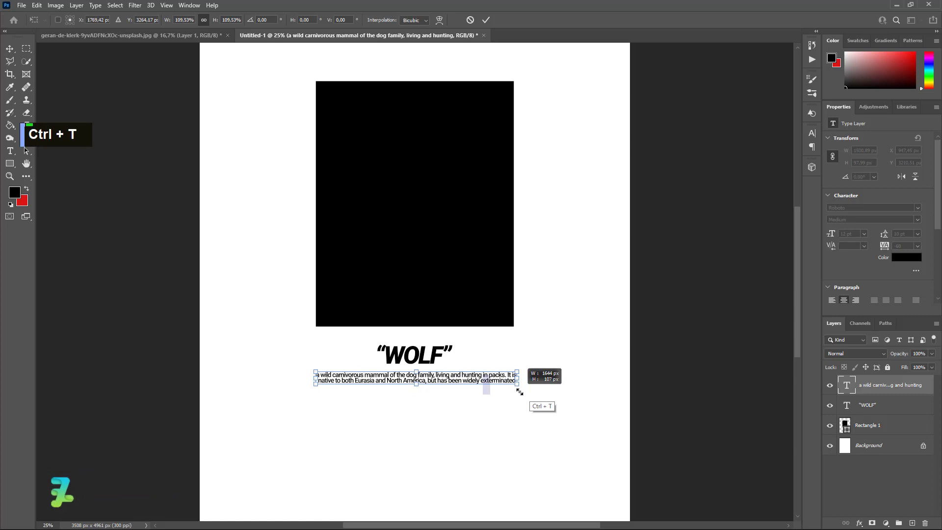
left_click(11, 50)
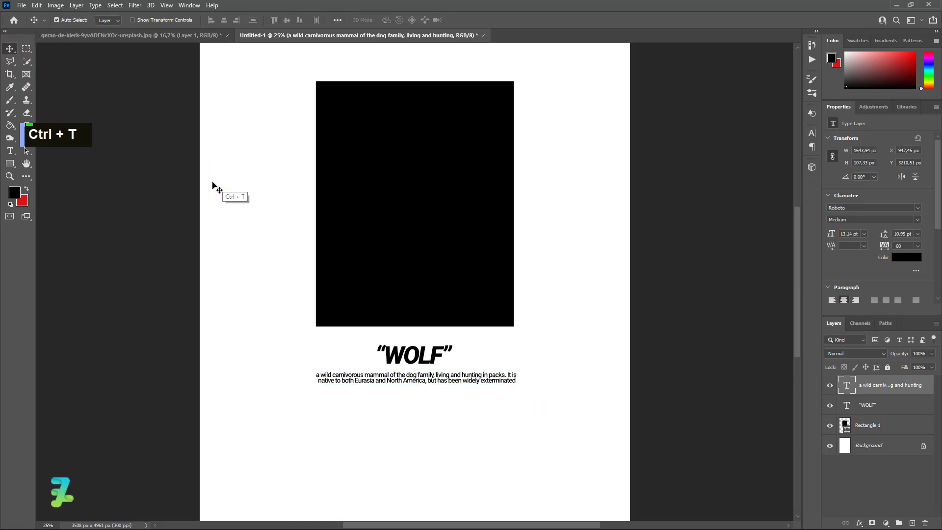
Nudge the description text down by about 36 px to widen the gap below the title.
key("Down")
key("Down")
key("Down")
key("Down")
key("Down")
key("Down")
key("Down")
key("Down")
key("Down")
key("Down")
key("Down")
key("Down")
key("Down")
key("Down")
key("Down")
key("Down")
key("Down")
key("Down")
key("Down")
key("Down")
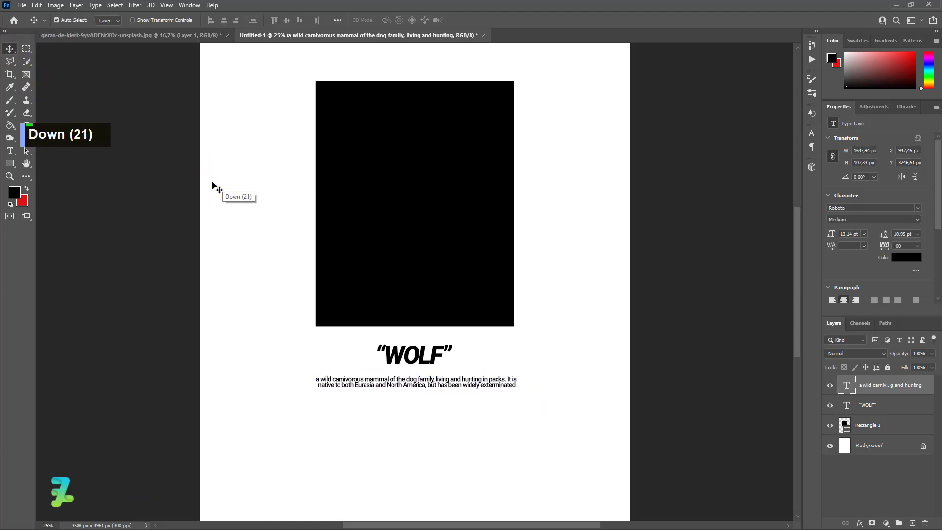
Nudge the description text down another 24 px and center it horizontally on the canvas.
key("Down")
key("Down")
key("Down")
key("Down")
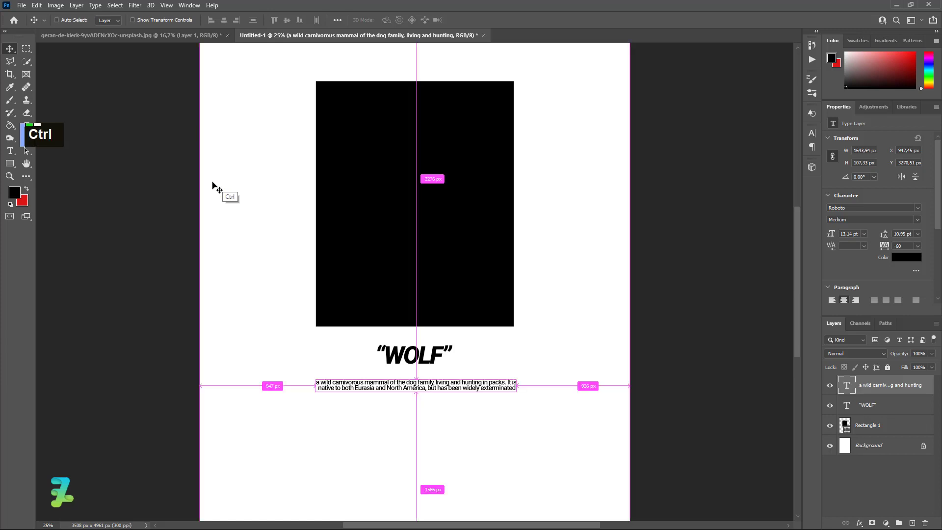
key("ctrl+a")
left_click(222, 20)
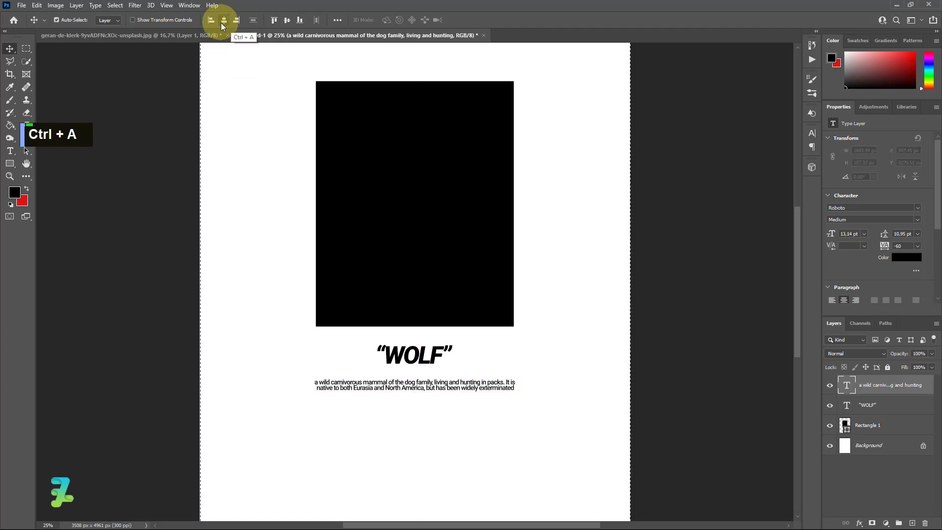
key("ctrl+d")
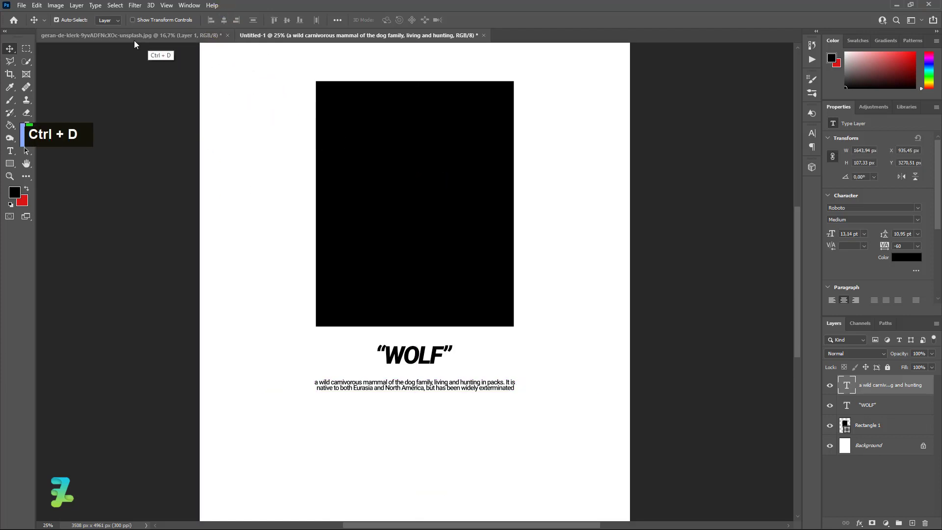
Float the leopard document in its own window, copy its Layer 1 into the poster, then dock it again and return to the poster.
left_click(118, 39)
right_click(118, 38)
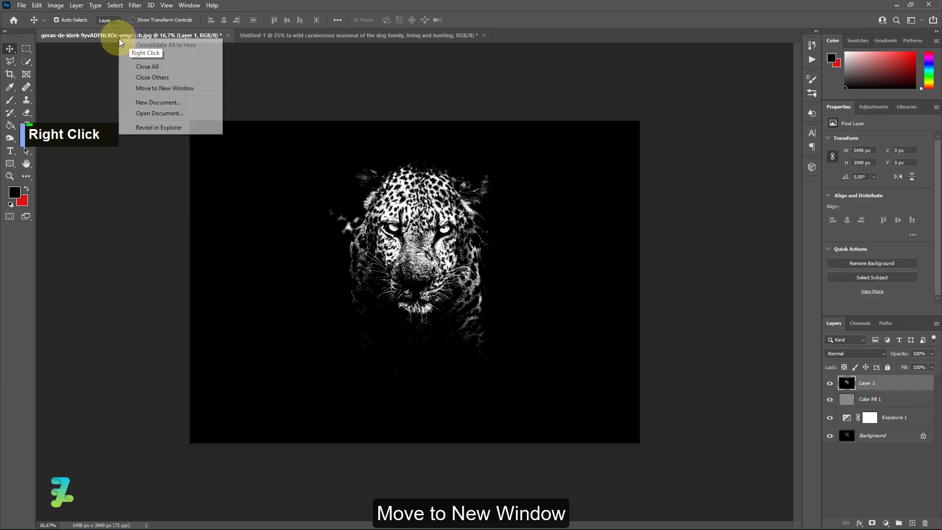
left_click(147, 90)
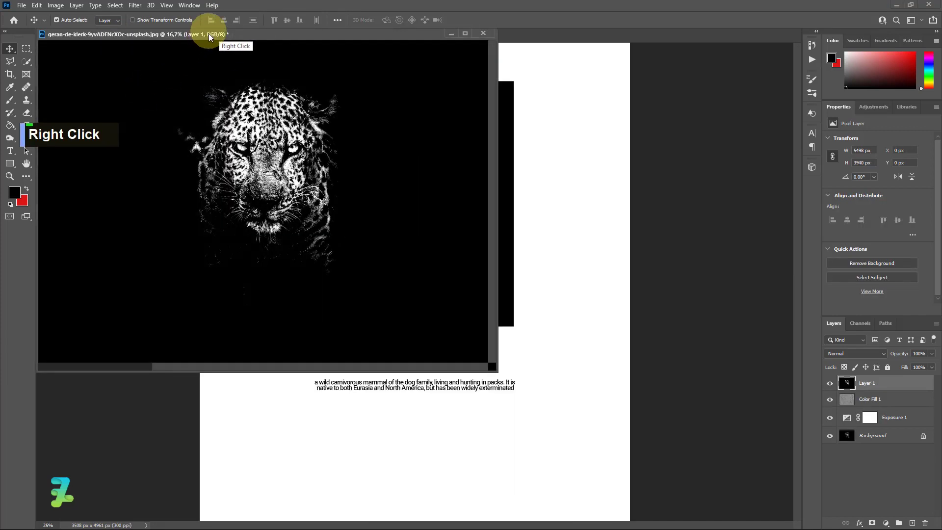
left_click_drag(207, 33, 175, 231)
left_click_drag(847, 383, 393, 204)
left_click_drag(282, 234, 143, 35)
left_click(86, 36)
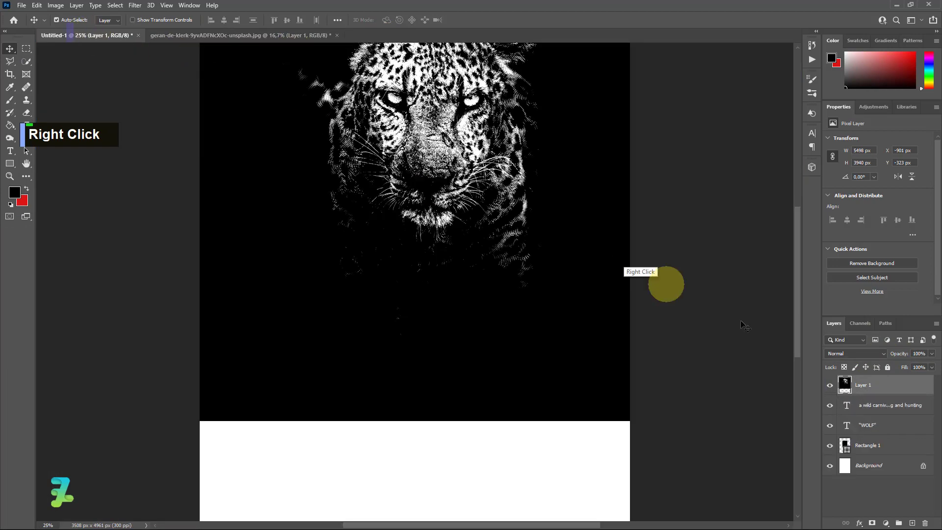
Clip the leopard layer to Rectangle 1 from directly above it, and shift the image to X -1029 px, Y 285 px to frame the face.
left_click_drag(841, 385, 863, 440)
right_click(886, 427)
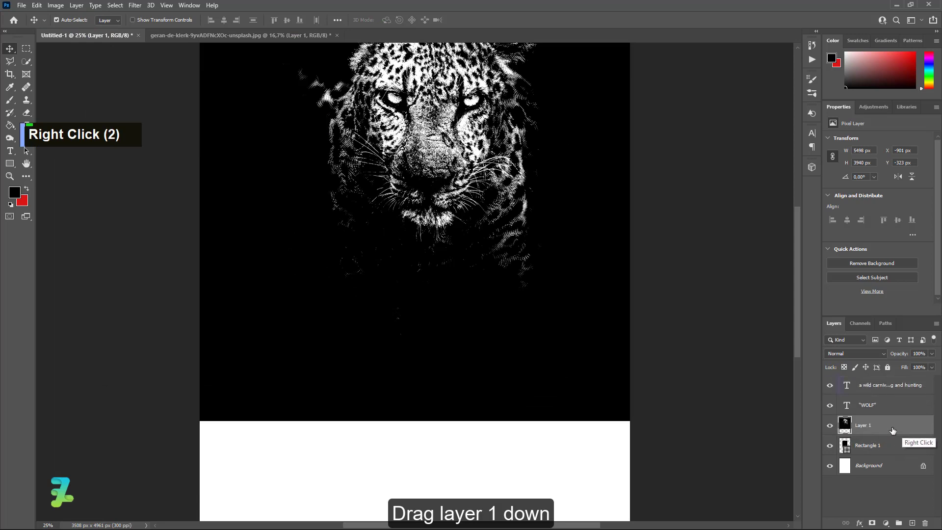
left_click(846, 202)
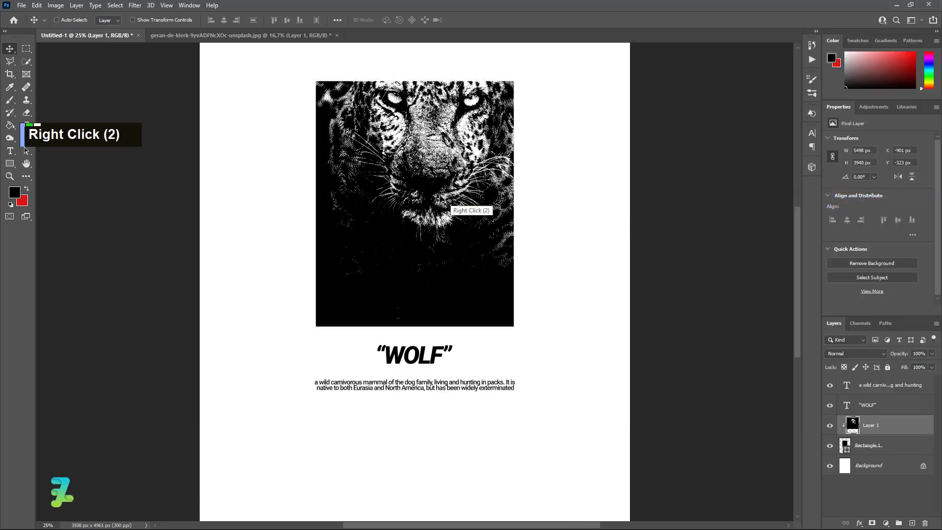
left_click_drag(440, 190, 421, 265)
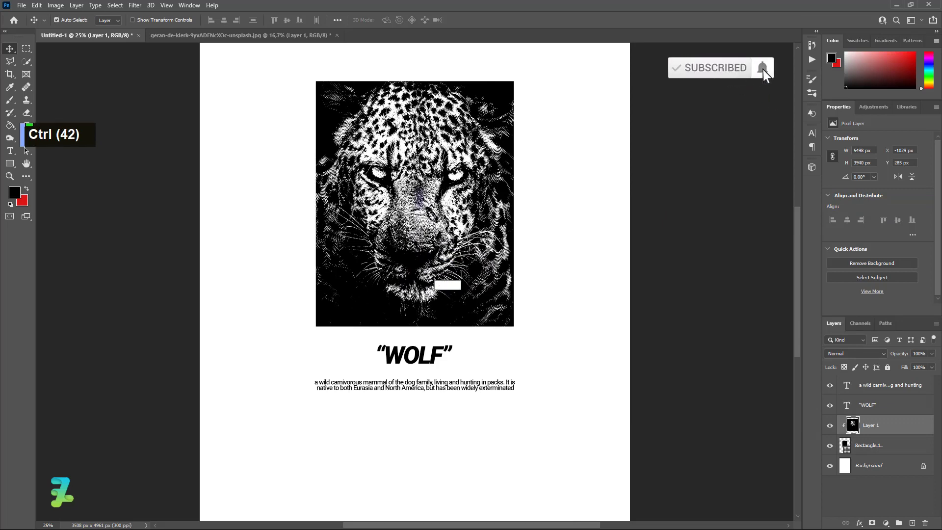
Group the "WOLF" title and description layers and move the group straight down, leaving a wide gap below the leopard image.
key("ctrl+minus")
key("ctrl+minus")
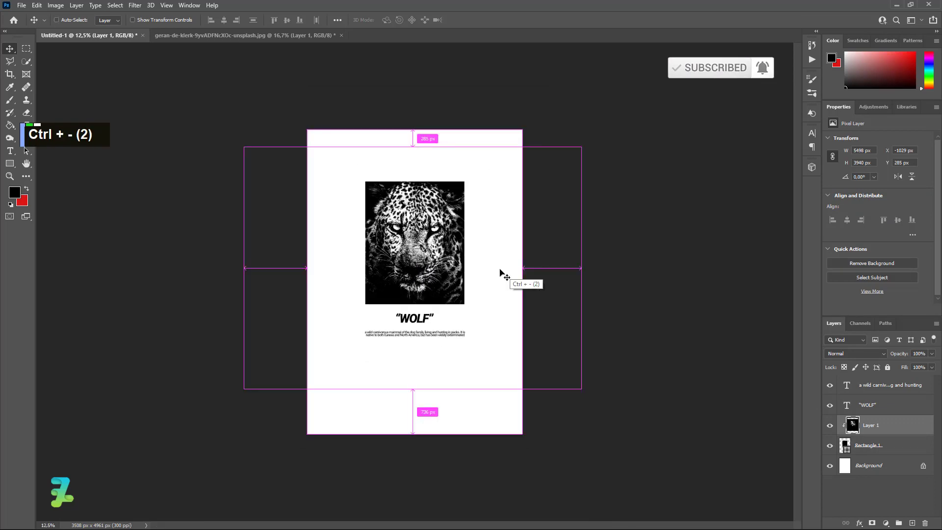
key("ctrl+equal")
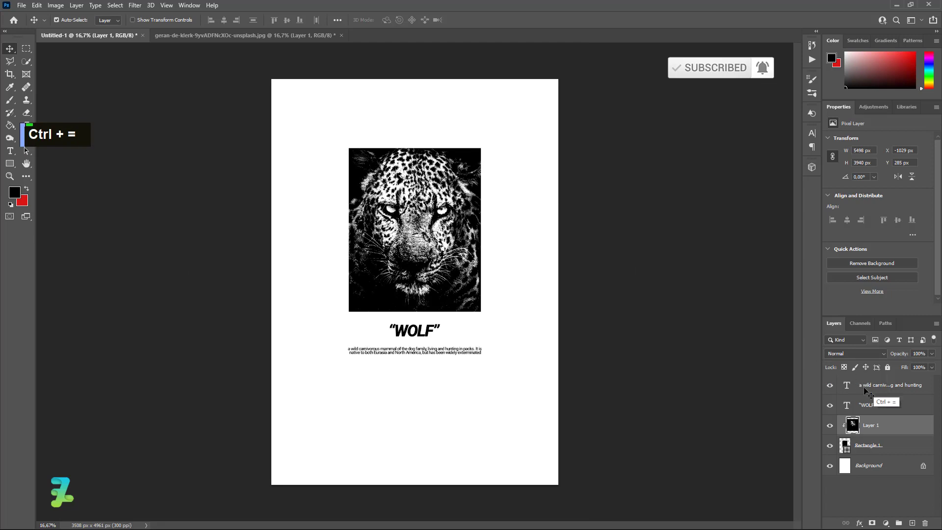
left_click(887, 404)
left_click(890, 388, "shift")
key("ctrl+g")
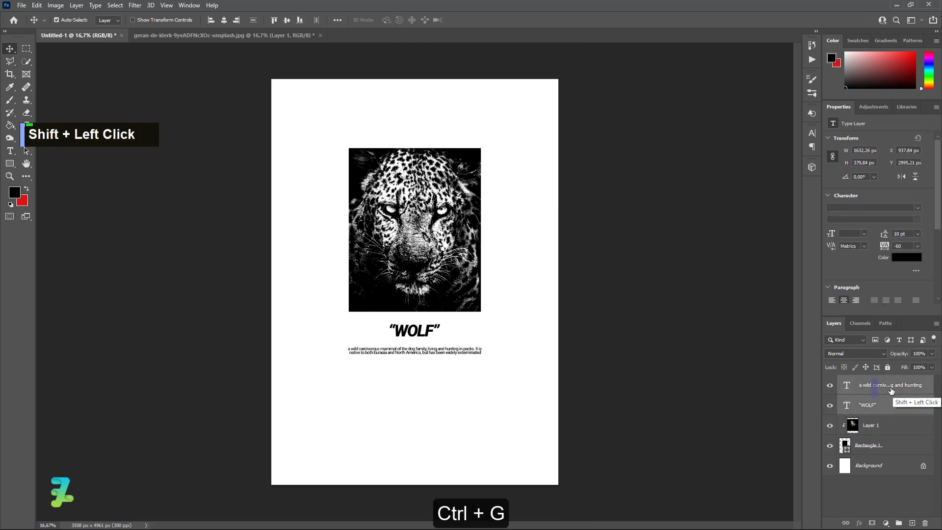
left_click_drag(435, 351, 428, 411)
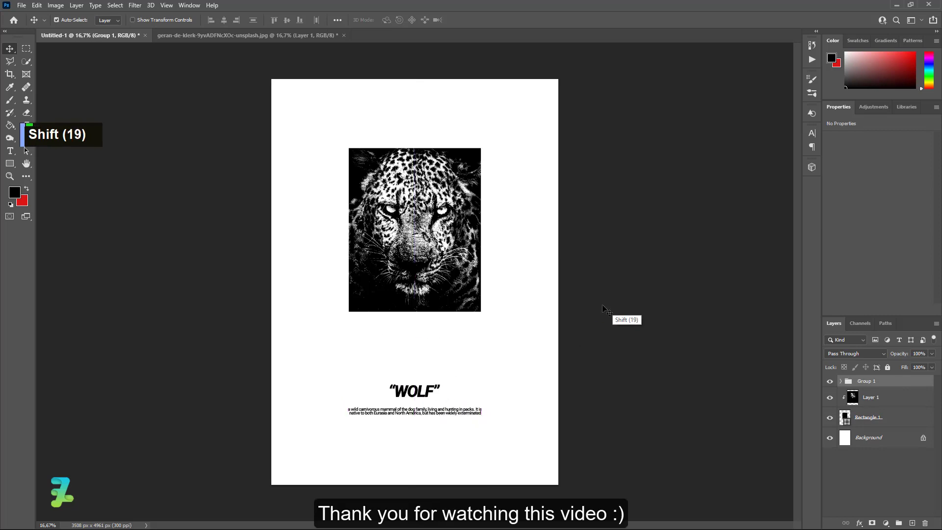